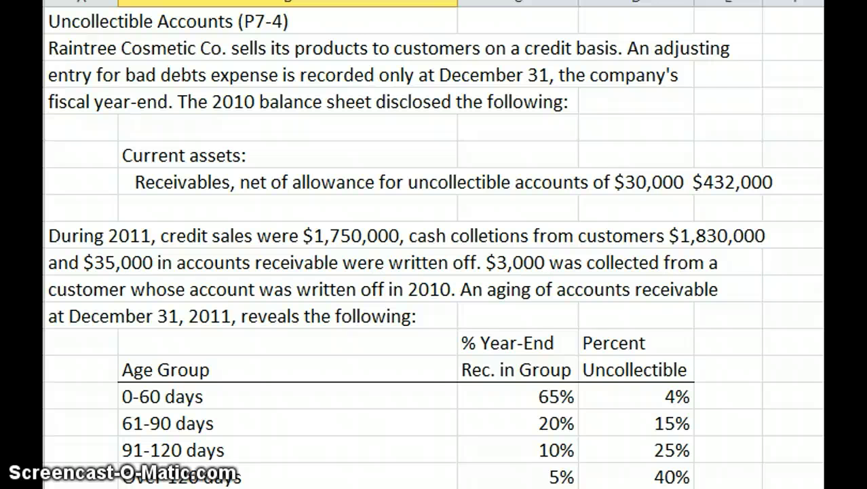
# Record the 2011 write-off entry with a 35000 debit to Allowance for uncollectible accounts and a 35000 credit to Accounts Receivable.
pyautogui.scroll(-2, 434, 244)
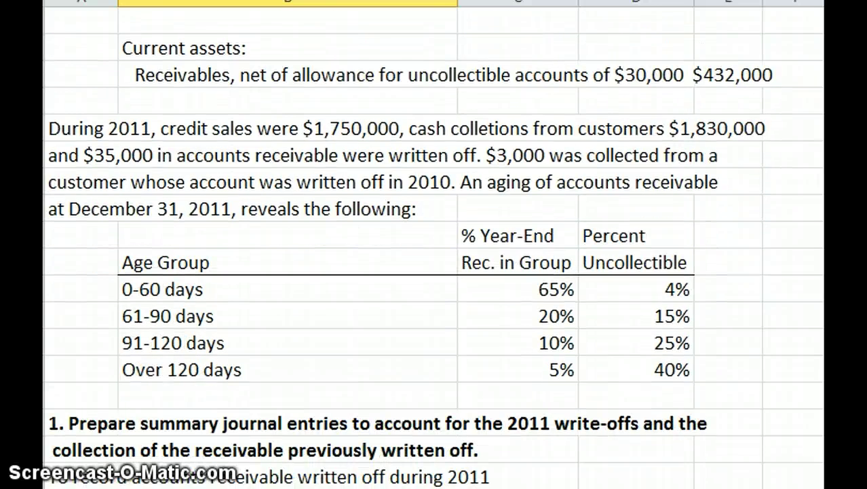
pyautogui.scroll(-3, 435, 244)
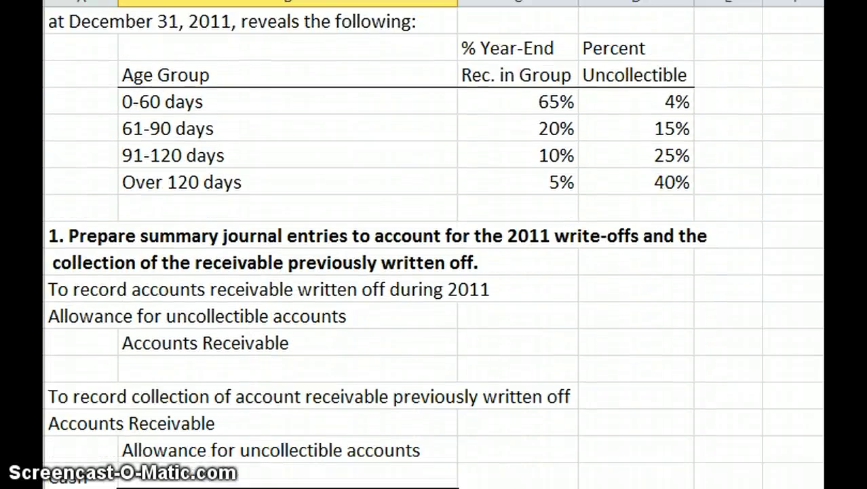
pyautogui.scroll(-1, 435, 245)
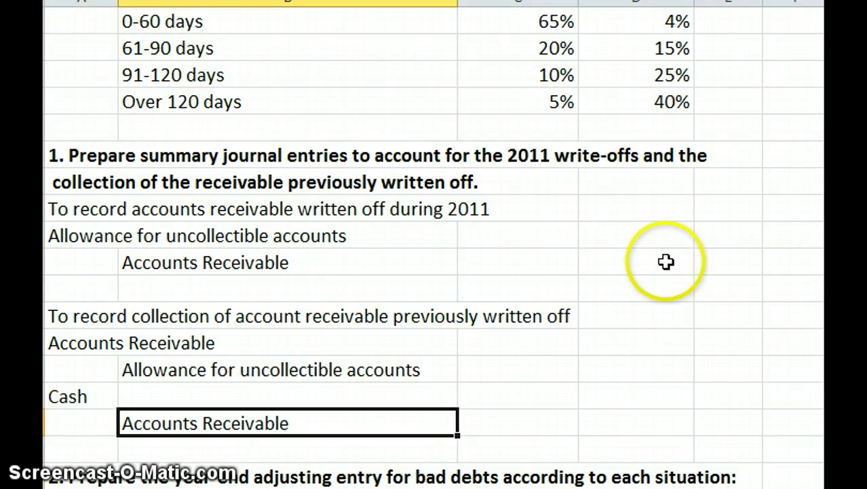
pyautogui.click(567, 241)
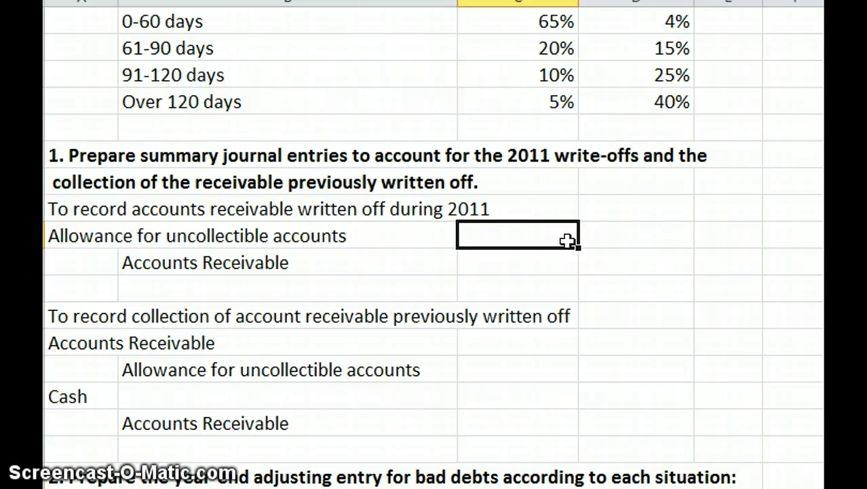
pyautogui.write('35000')
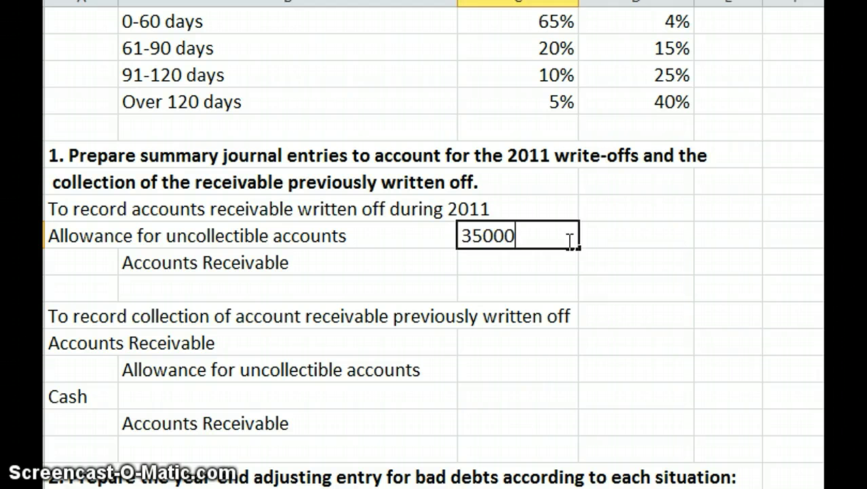
pyautogui.press('Return')
pyautogui.press('Right')
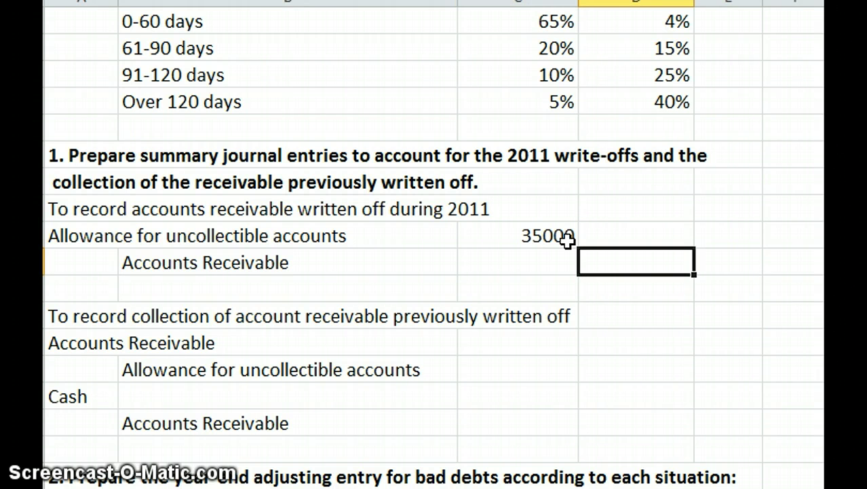
pyautogui.write('35000')
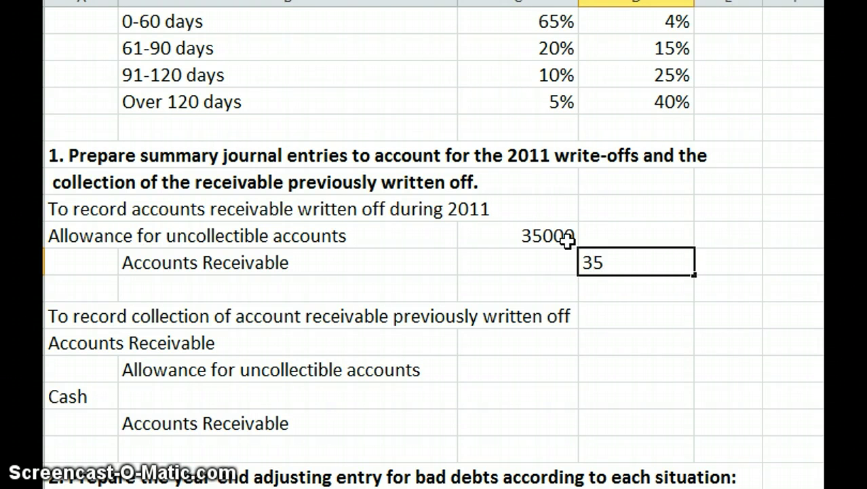
pyautogui.press('Return')
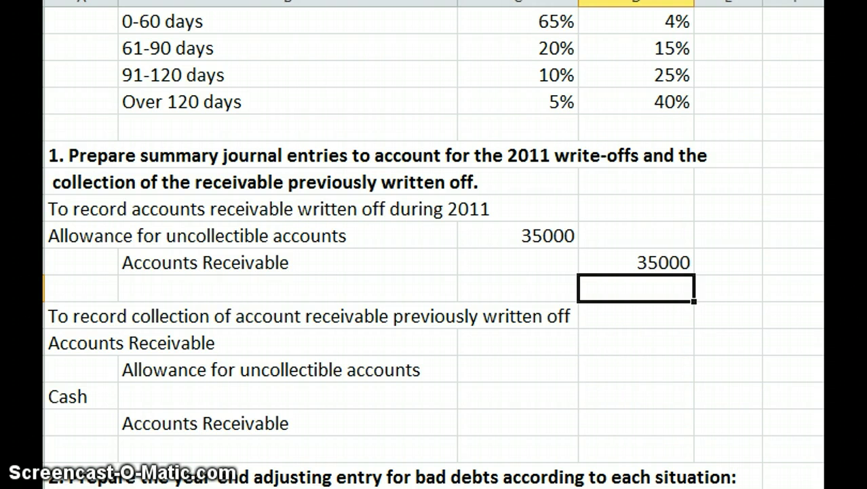
# Reinstate the previously written-off receivable with a 3000 debit to Accounts Receivable and a 3000 credit to Allowance for uncollectible accounts.
pyautogui.click(537, 348)
pyautogui.write('3000')
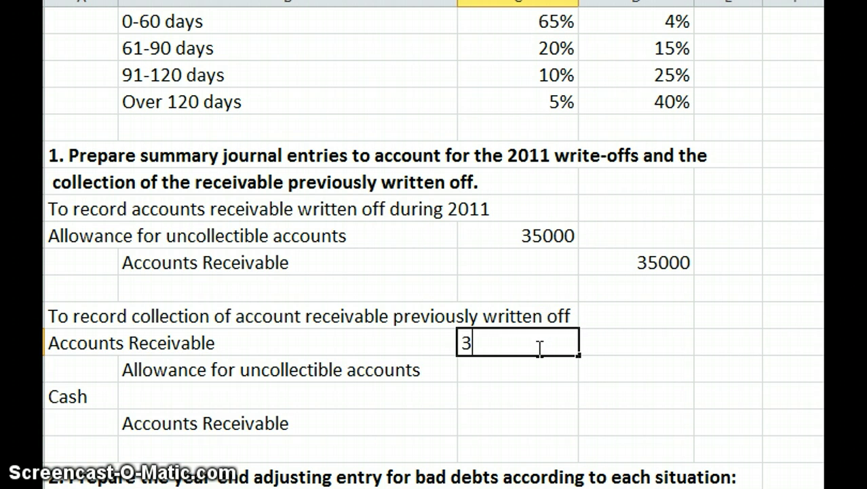
pyautogui.press('Return')
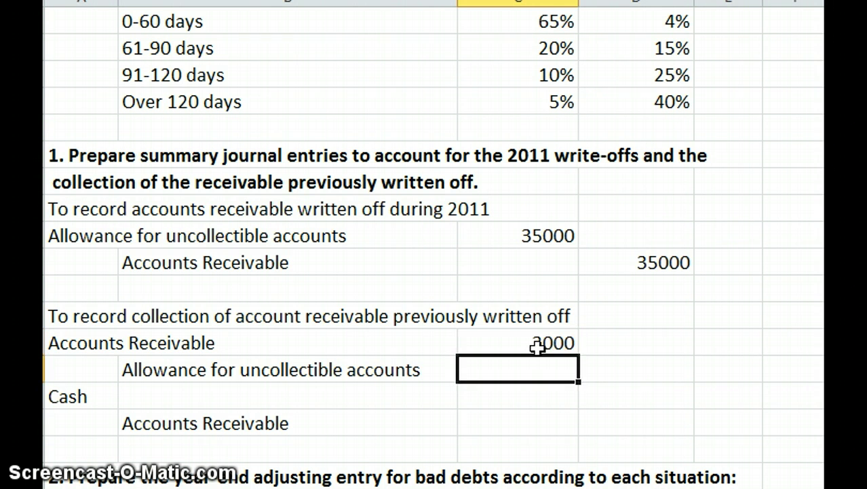
pyautogui.press('Right')
pyautogui.write('3000')
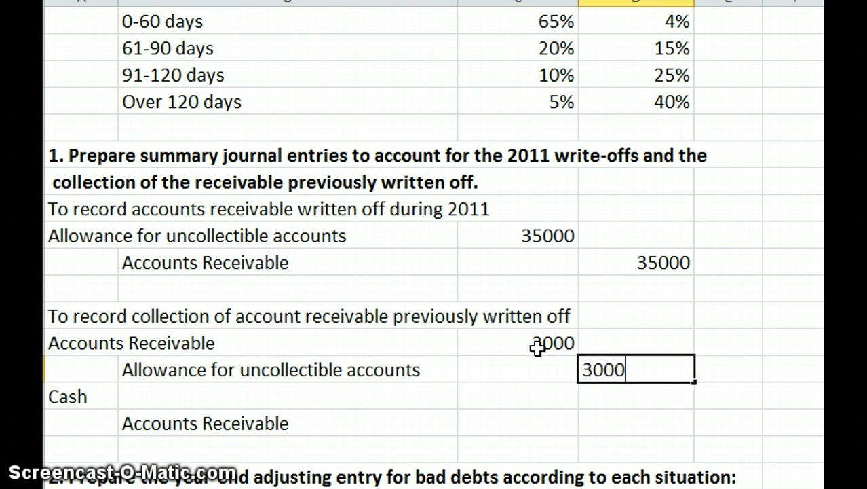
pyautogui.press('Return')
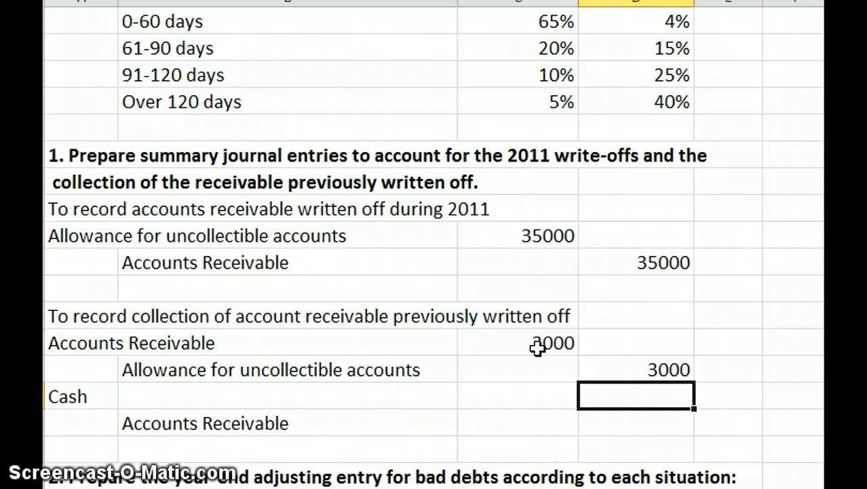
# Record the collection of the reinstated receivable with a 3000 debit to Cash and a 3000 credit to Accounts Receivable.
pyautogui.press('Left')
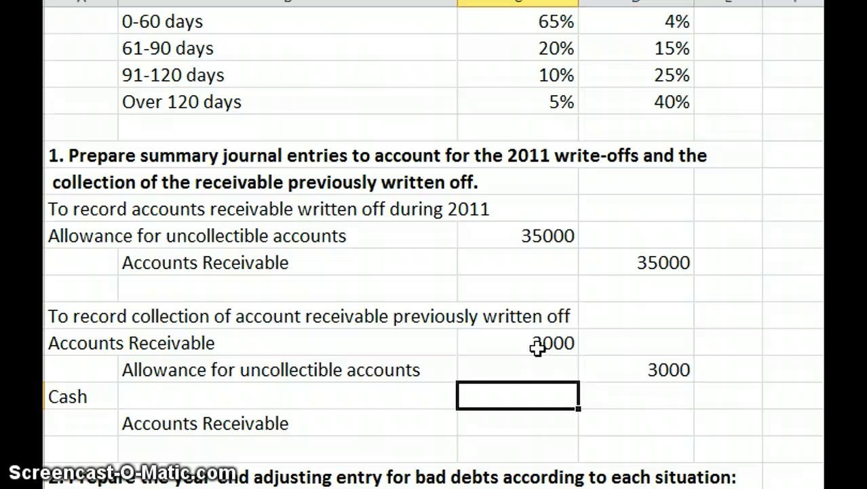
pyautogui.write('3000')
pyautogui.press('Return')
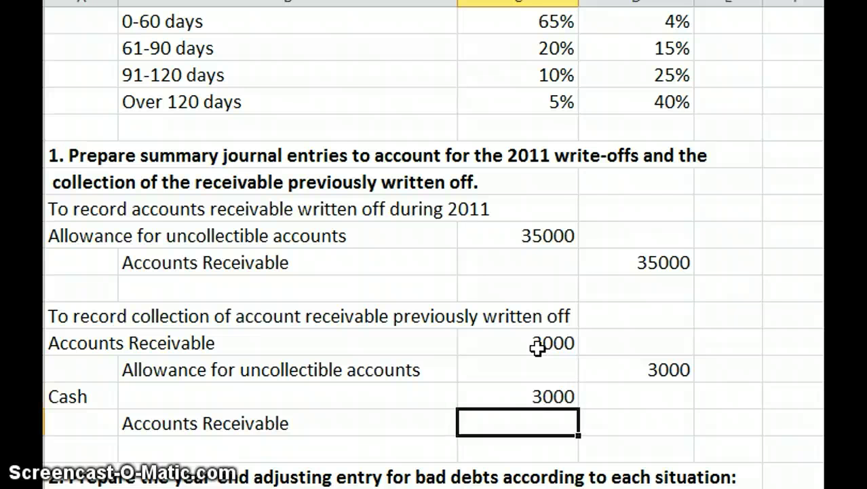
pyautogui.press('Right')
pyautogui.write('3000')
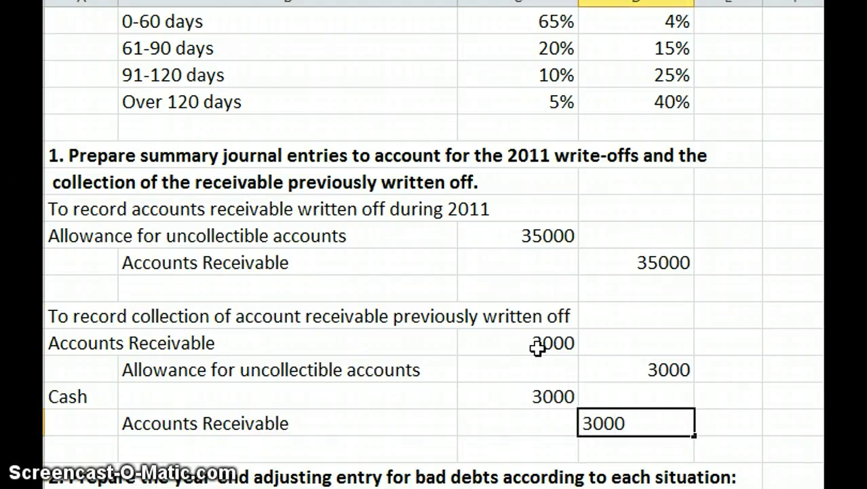
pyautogui.press('Return')
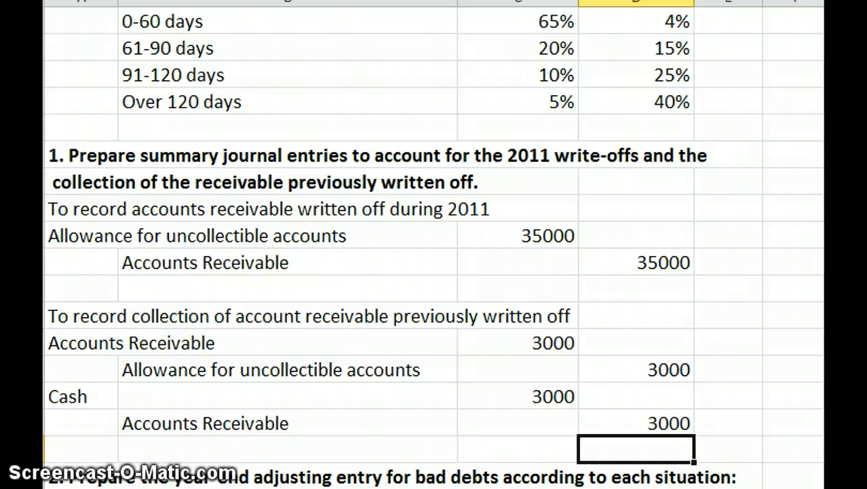
# Extend the Bad Debt expense label in situation a to read "Bad Debt expense 3% * 1,750,000".
pyautogui.scroll(-1, 389, 251)
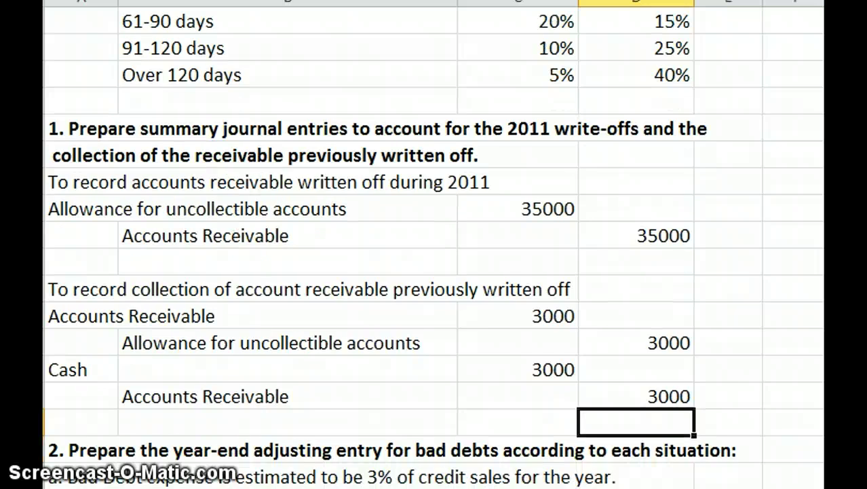
pyautogui.scroll(-11, 390, 251)
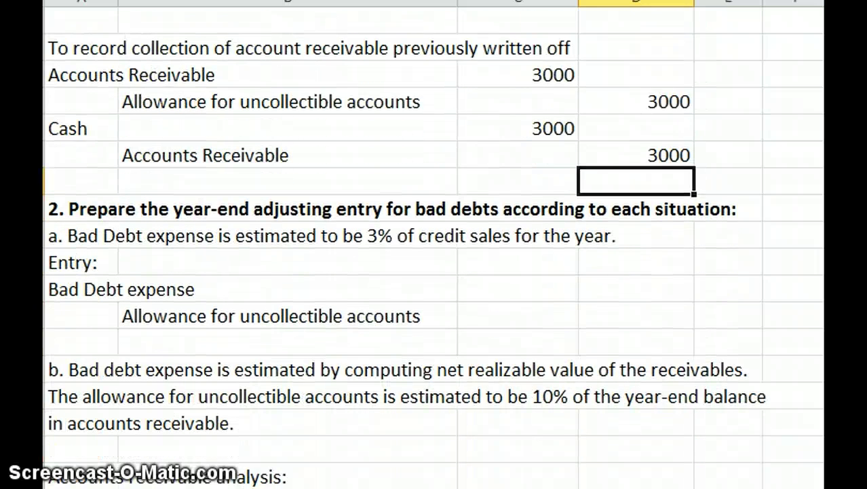
pyautogui.scroll(-4, 390, 251)
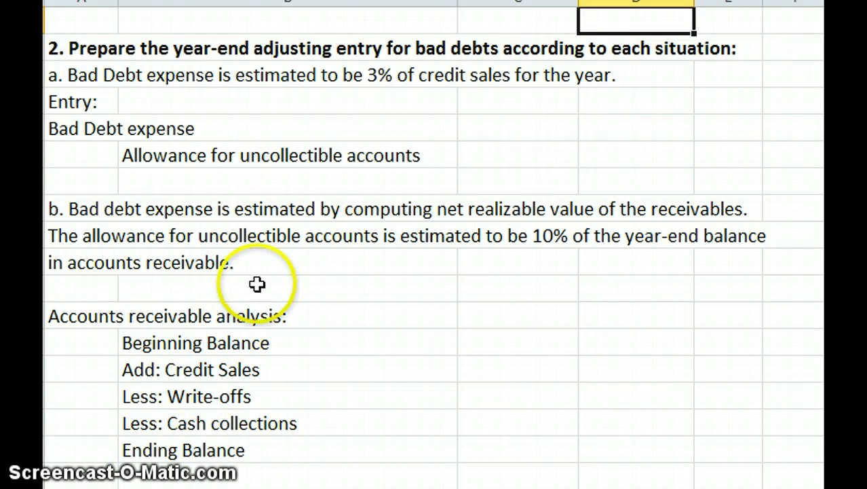
pyautogui.click(71, 131)
pyautogui.doubleClick(119, 129)
pyautogui.press('Delete')
pyautogui.press('Delete')
pyautogui.press('Delete')
pyautogui.press('Delete')
pyautogui.press('Delete')
pyautogui.press('Delete')
pyautogui.press('Delete')
pyautogui.press('Delete')
pyautogui.press('Delete')
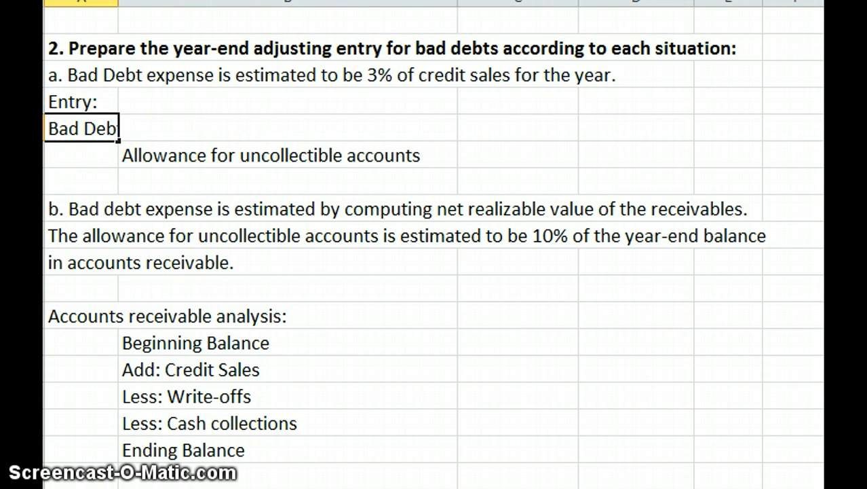
pyautogui.write('t expense')
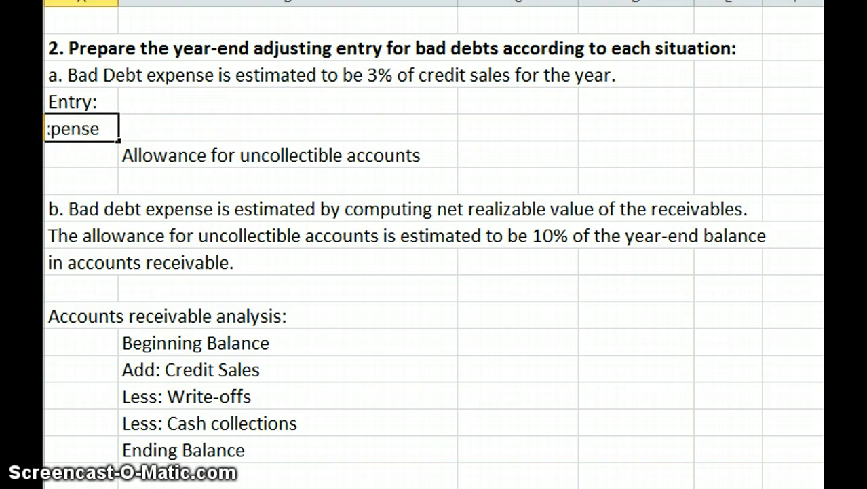
pyautogui.write(' 3%')
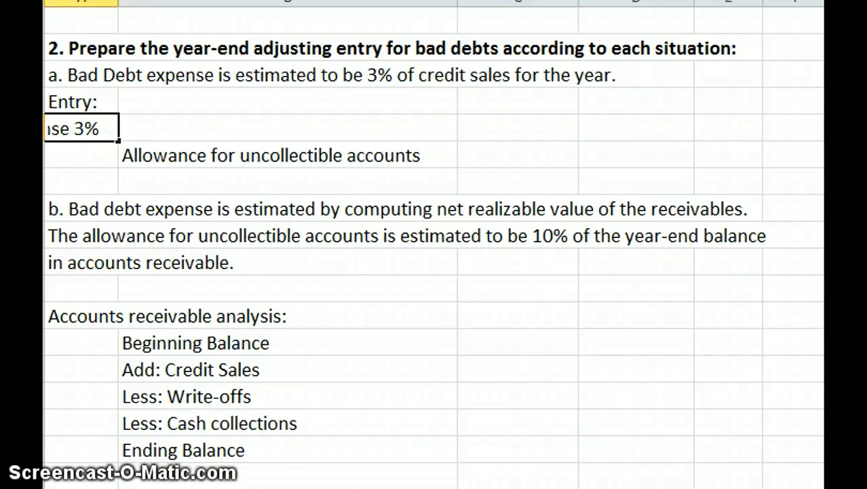
pyautogui.write(' * 1,')
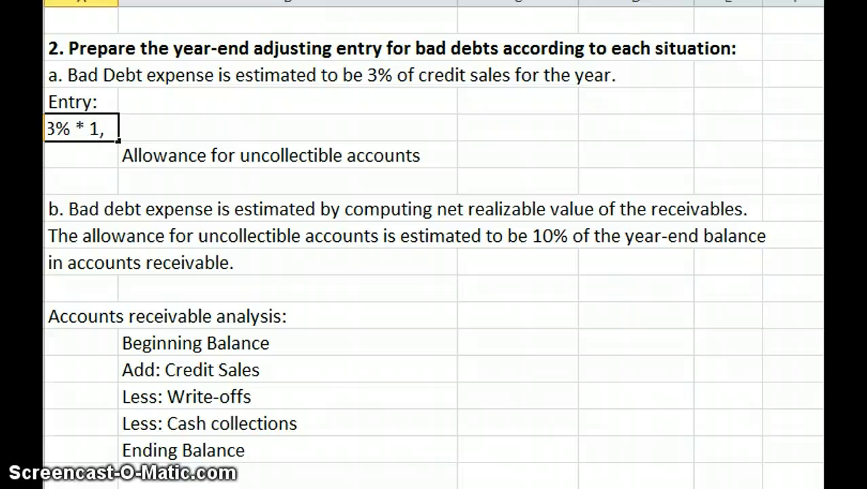
pyautogui.write('750,')
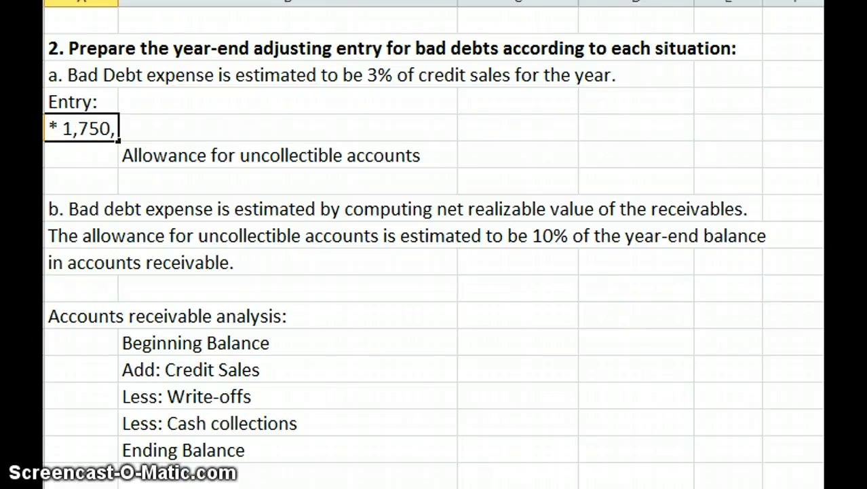
pyautogui.write('0000')
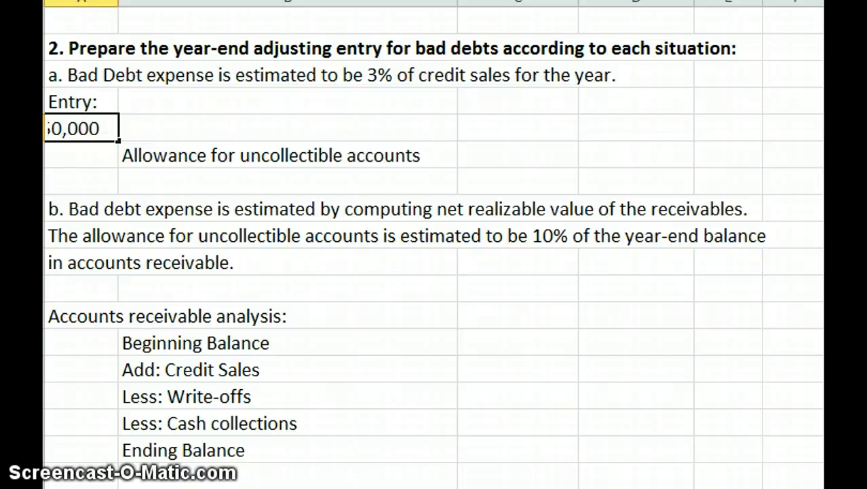
pyautogui.press('Return')
# Complete the situation a adjusting entry with a 52500 debit to Bad Debt expense and a 52500 credit to Allowance for uncollectible accounts.
pyautogui.press('Up')
pyautogui.press('Right')
pyautogui.press('Right')
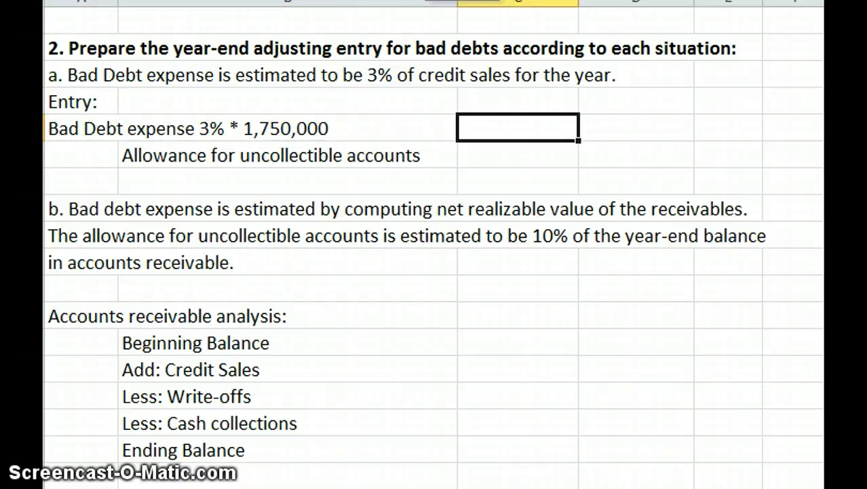
pyautogui.write('5')
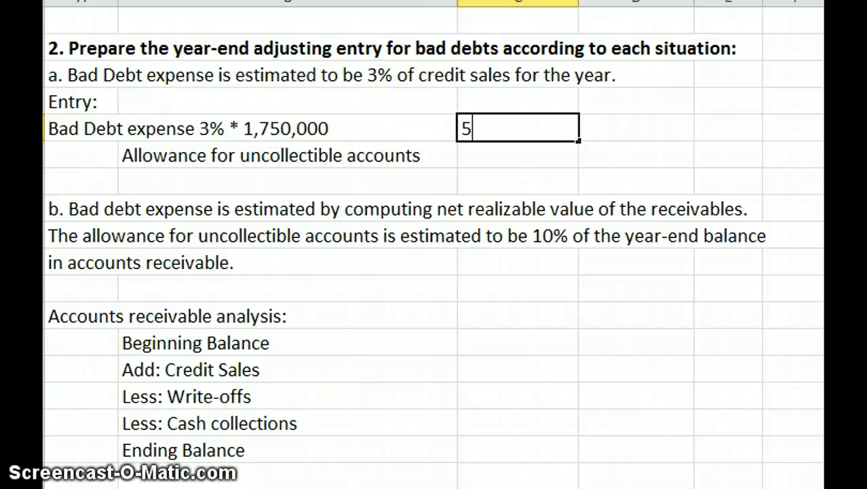
pyautogui.write('2500')
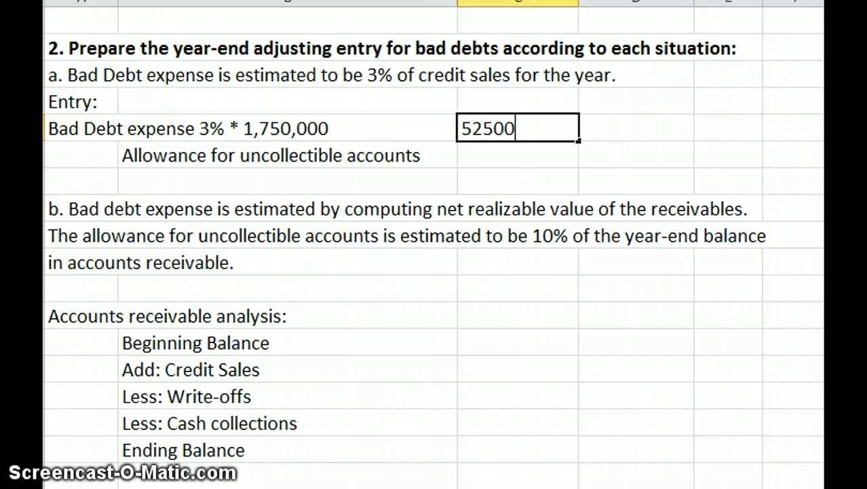
pyautogui.press('Return')
pyautogui.press('Right')
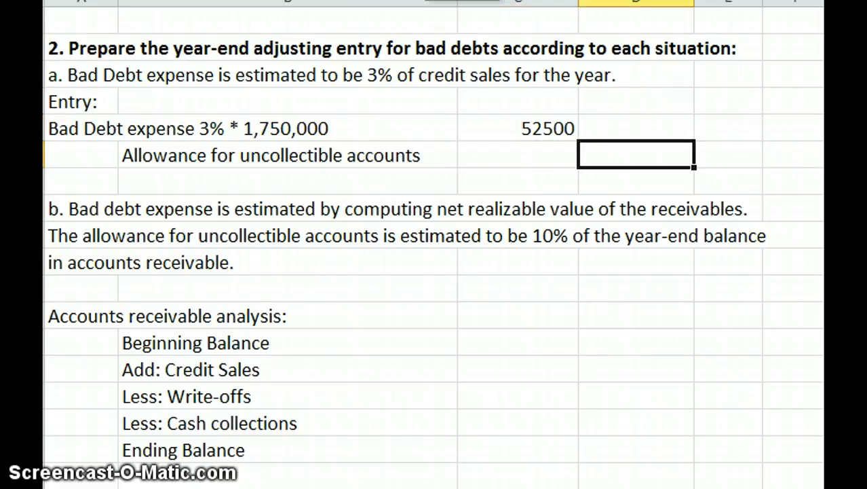
pyautogui.write('52')
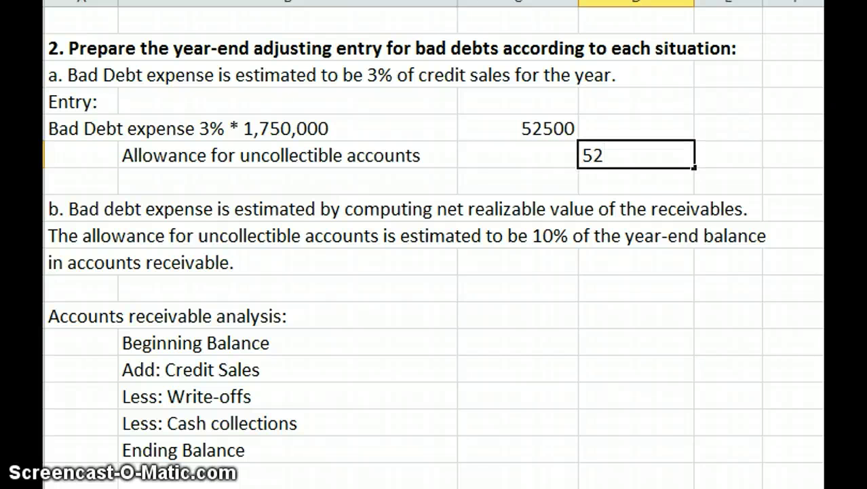
pyautogui.write('500')
pyautogui.press('Return')
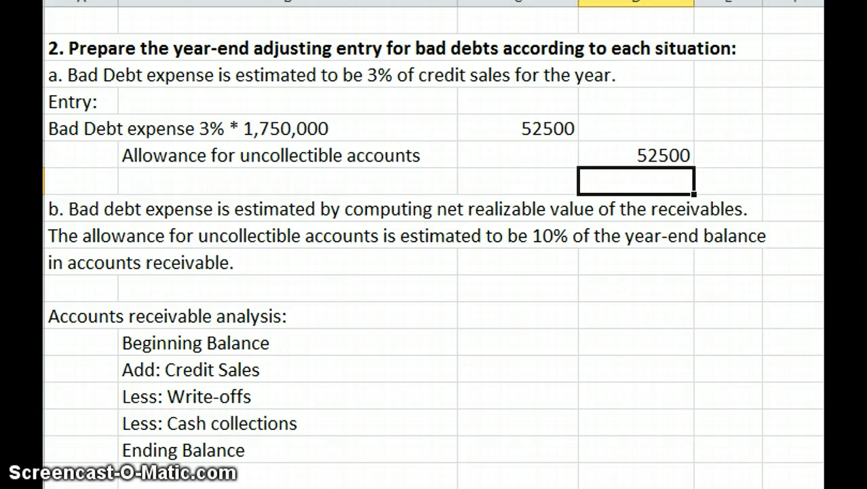
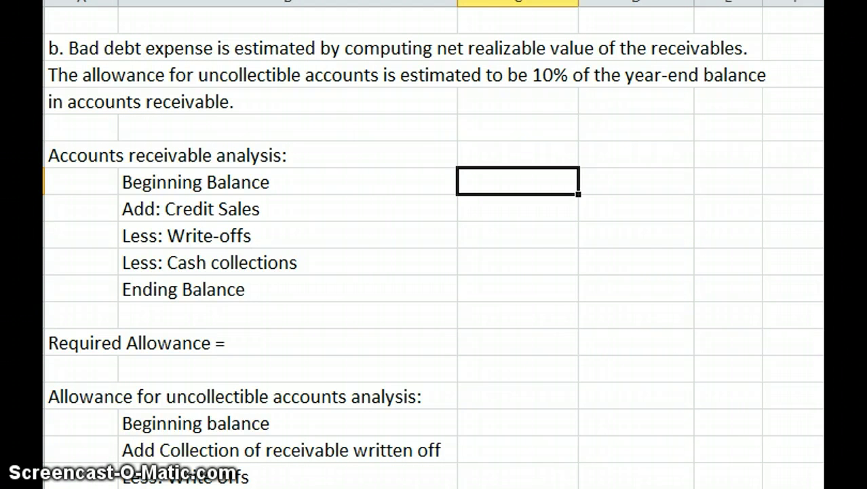
# Fill the Accounts receivable analysis with a beginning balance of 462000, credit sales of 1750000 and write-offs of -35000.
pyautogui.write('46')
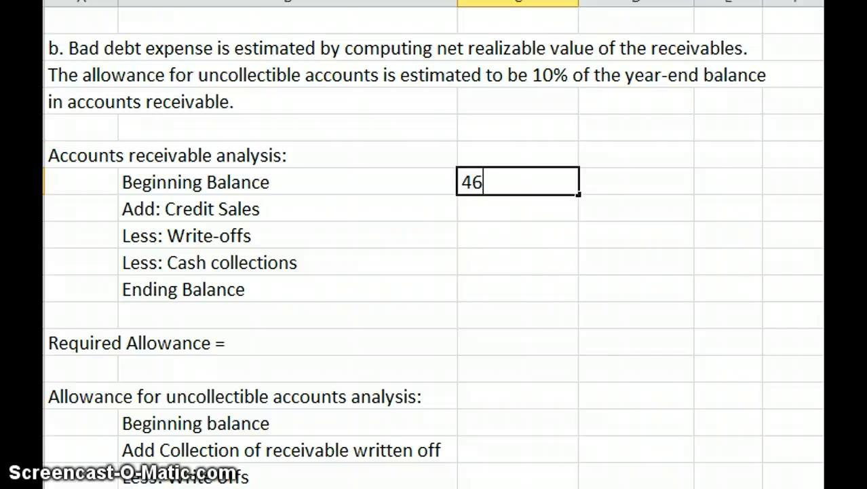
pyautogui.write('2,00000')
pyautogui.press('Return')
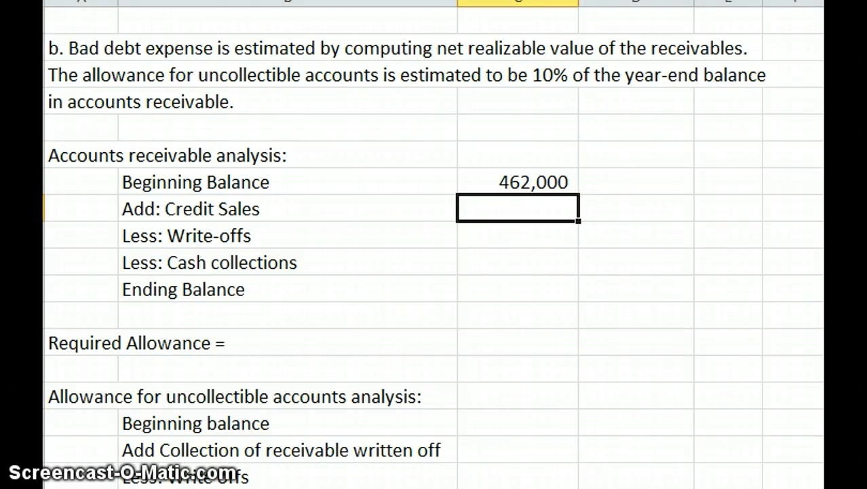
pyautogui.write('1750000')
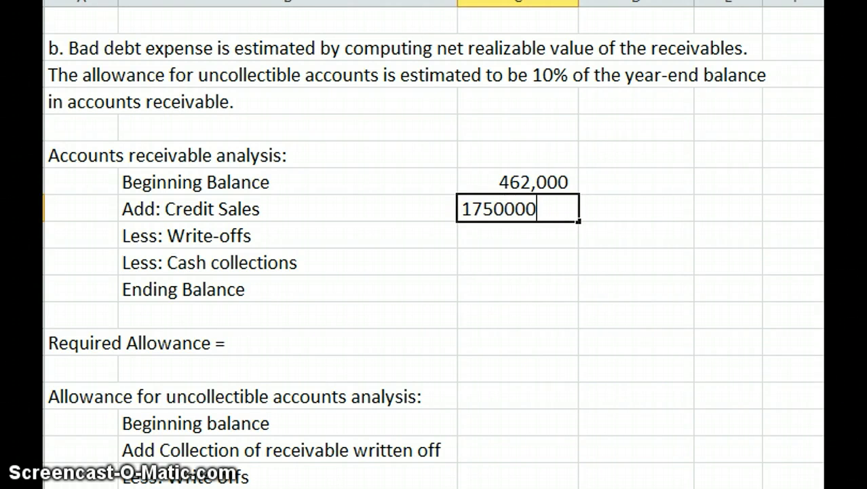
pyautogui.press('Return')
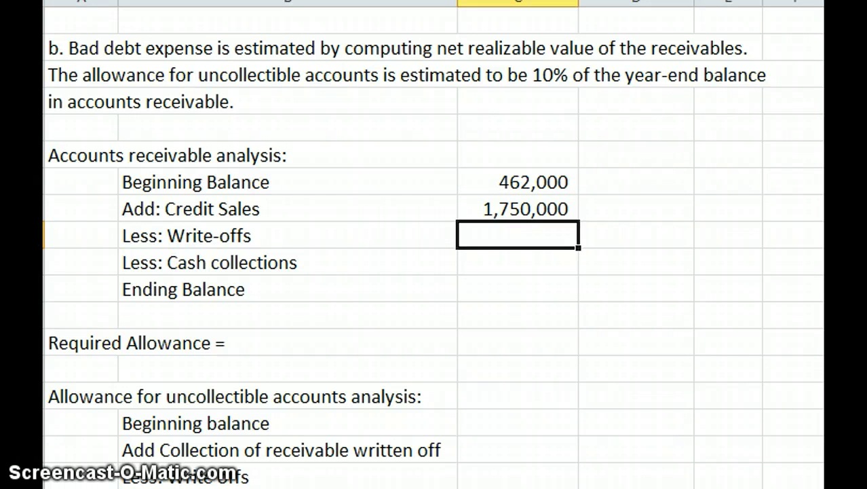
pyautogui.write('-3500')
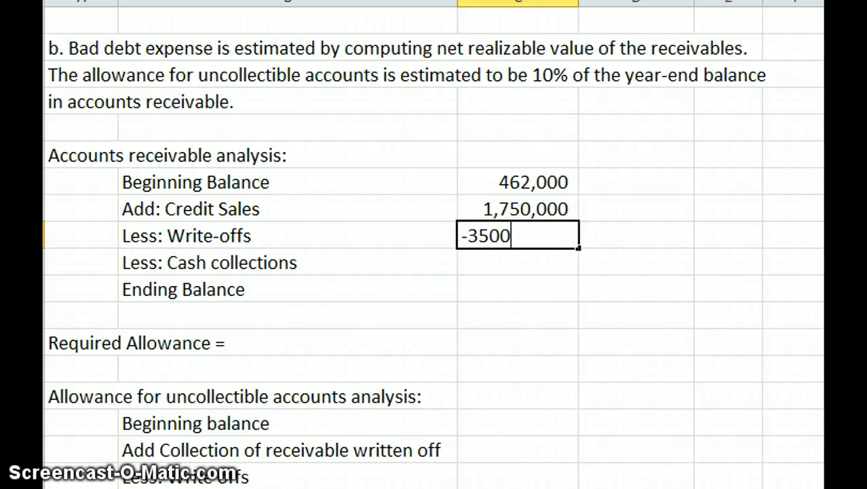
pyautogui.write('0')
pyautogui.press('Return')
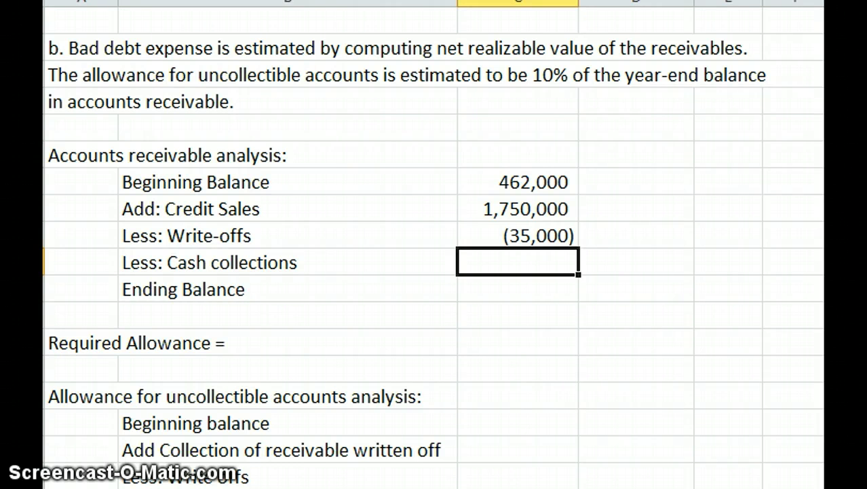
# Enter cash collections of -1830000 in the Accounts receivable analysis and compute the Ending Balance as the sum of C43:C46.
pyautogui.write('-1')
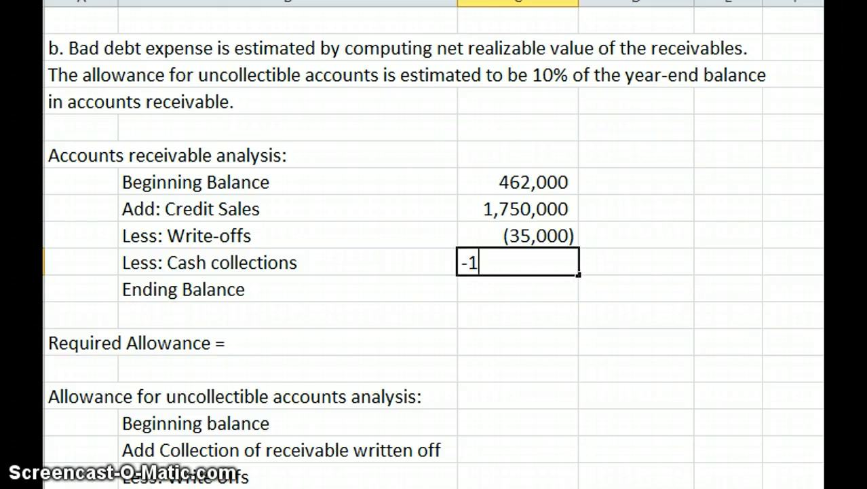
pyautogui.write('830000')
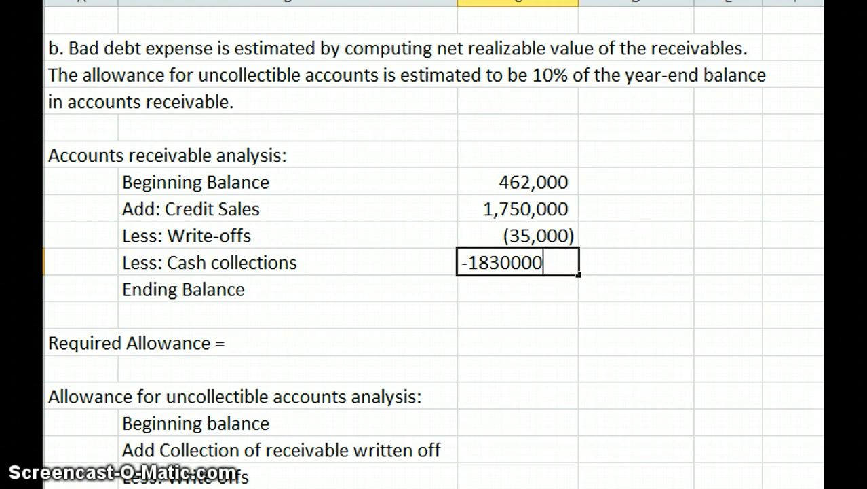
pyautogui.press('Return')
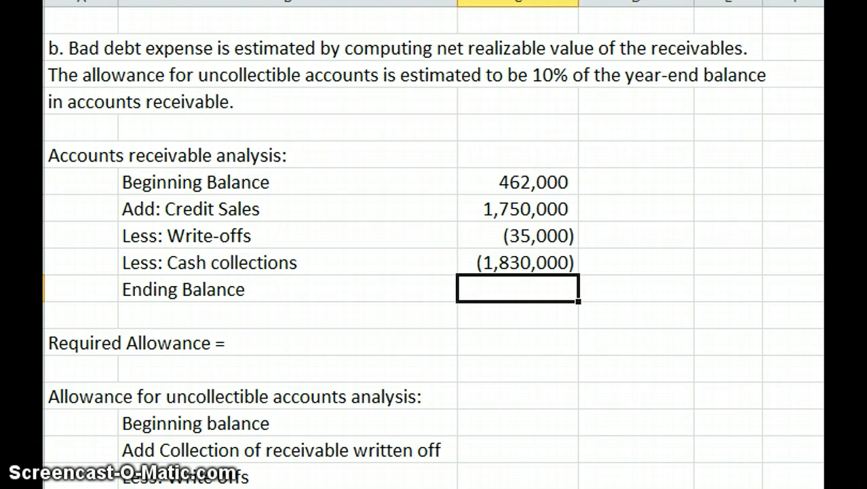
pyautogui.hotkey('alt', '=')
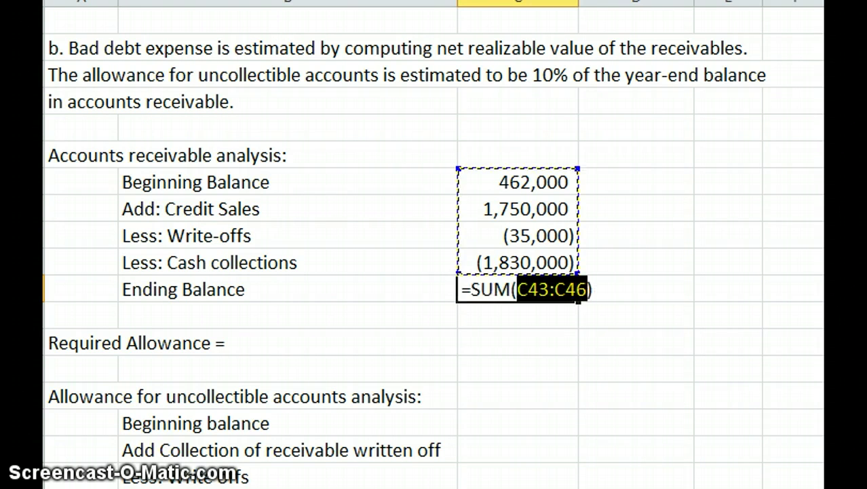
pyautogui.press('Return')
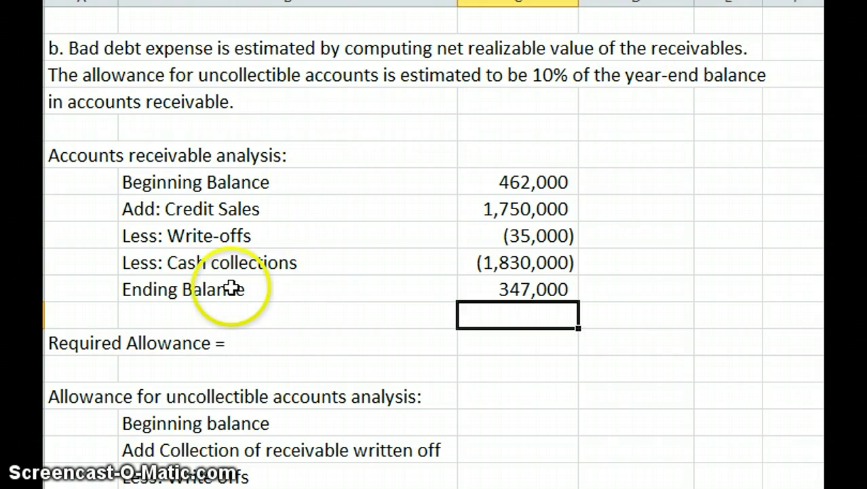
# Extend the Required Allowance label to read "Required Allowance = 347,000 * 10%".
pyautogui.click(59, 343)
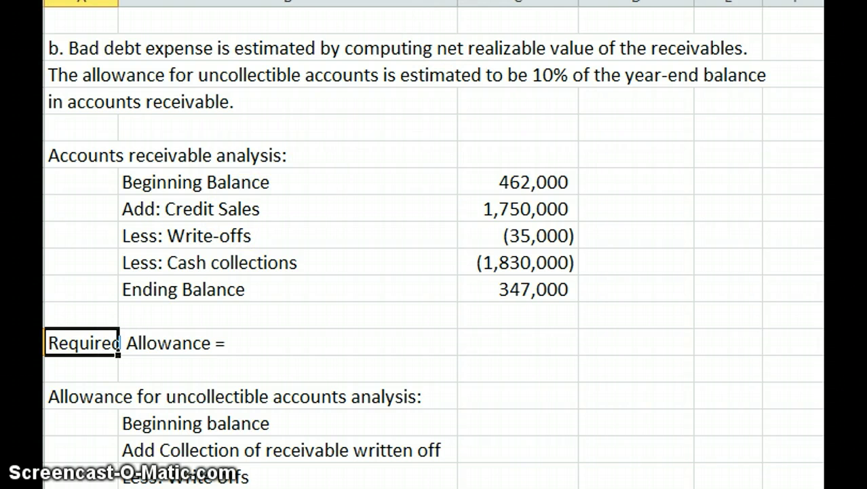
pyautogui.press('Delete')
pyautogui.press('End')
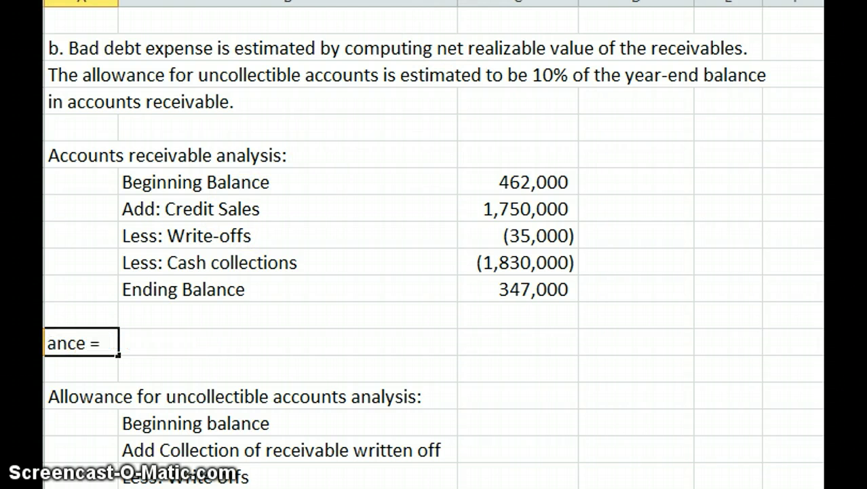
pyautogui.write('34')
pyautogui.write('7,000')
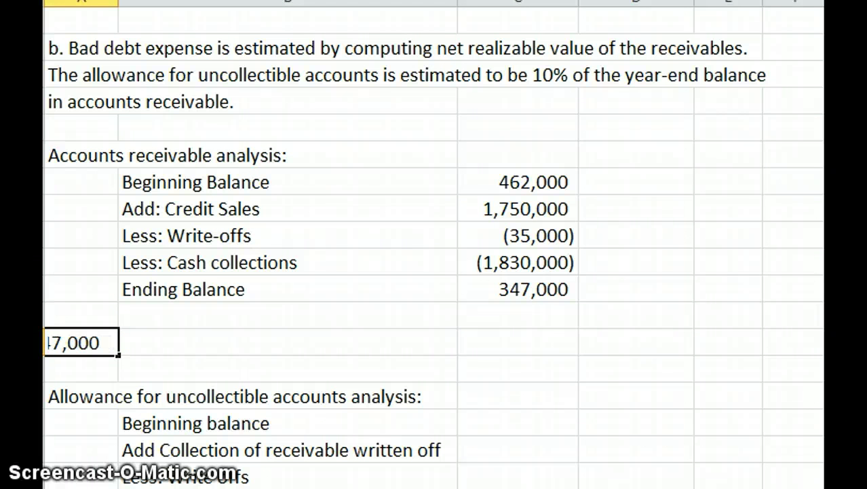
pyautogui.write(' * 10')
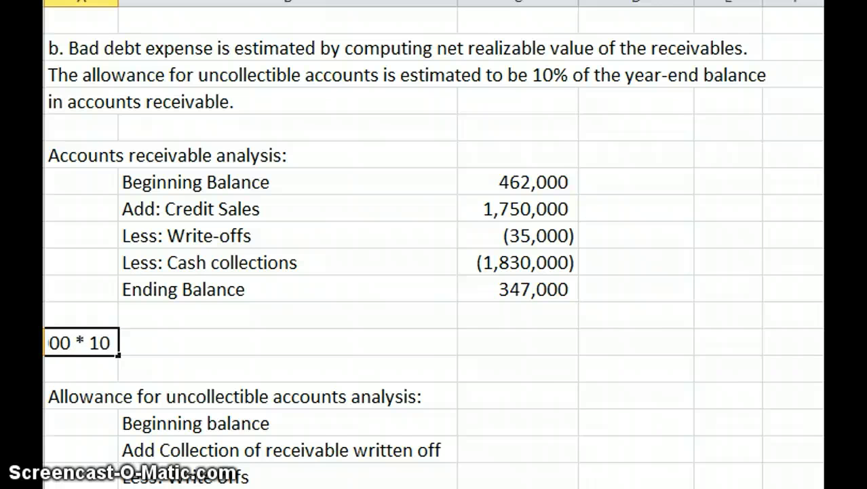
pyautogui.write('%')
pyautogui.press('Return')
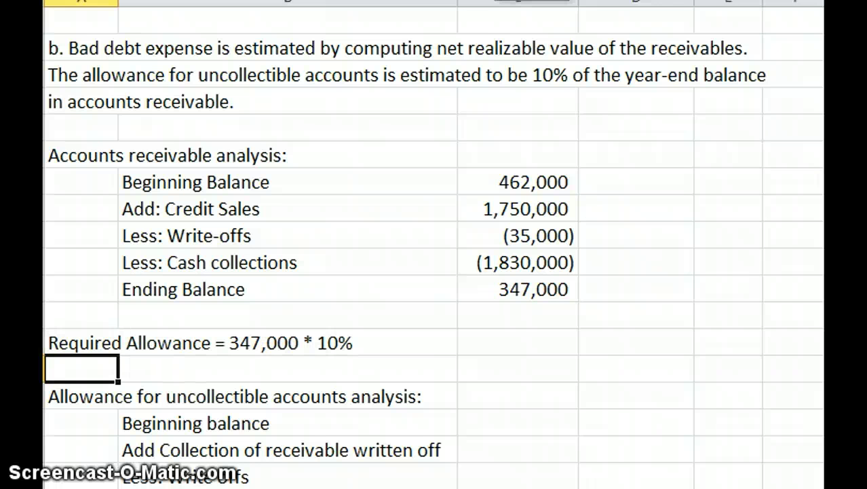
# Enter 34700 as the amount beside the Required Allowance calculation, in the same column as the receivable balances.
pyautogui.click(518, 341)
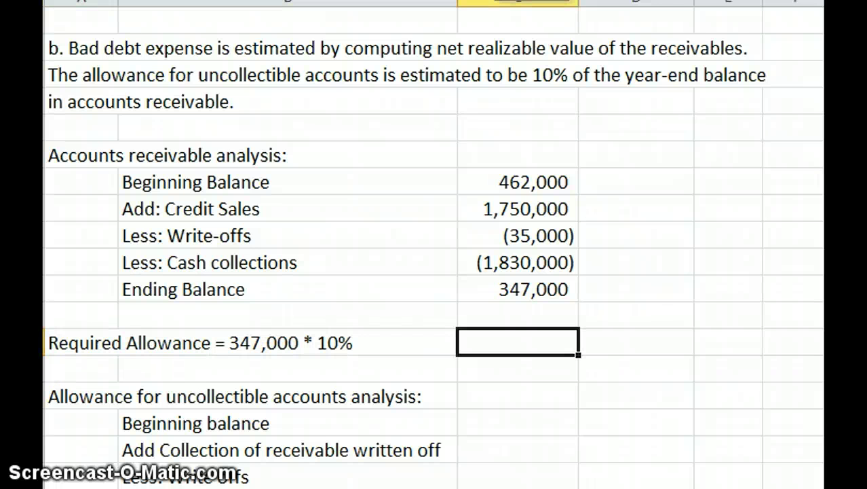
pyautogui.write('34')
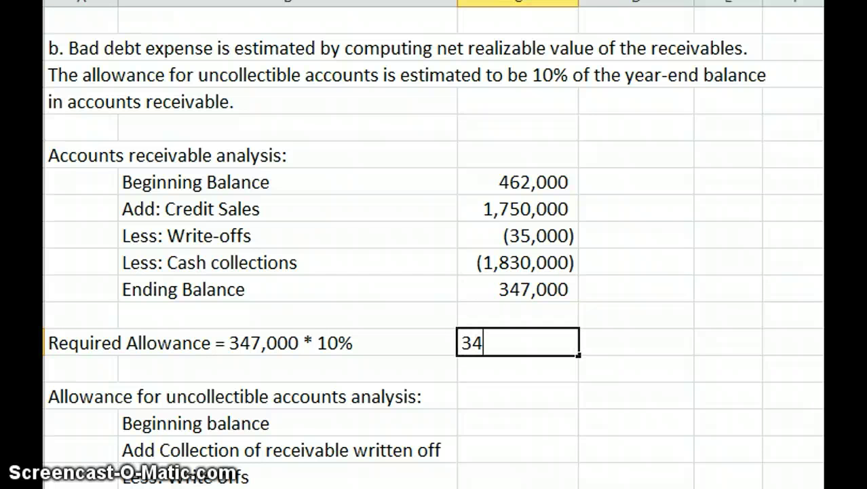
pyautogui.write(',7000')
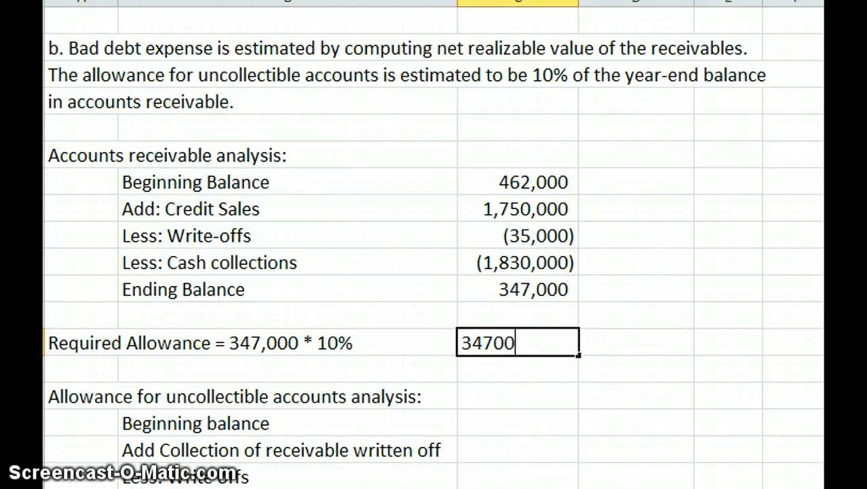
pyautogui.press('Return')
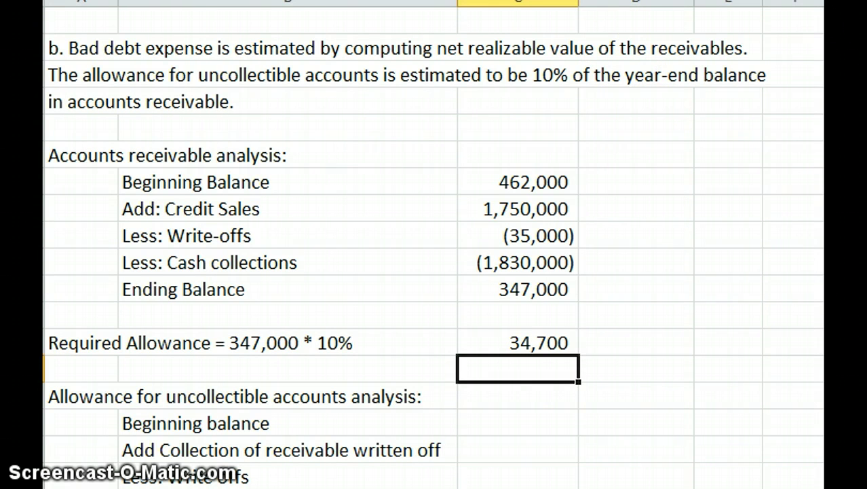
# Enter a beginning balance of 30000 and a collection of receivable written off of 3000 in the Allowance for uncollectible accounts analysis.
pyautogui.scroll(-3, 404, 248)
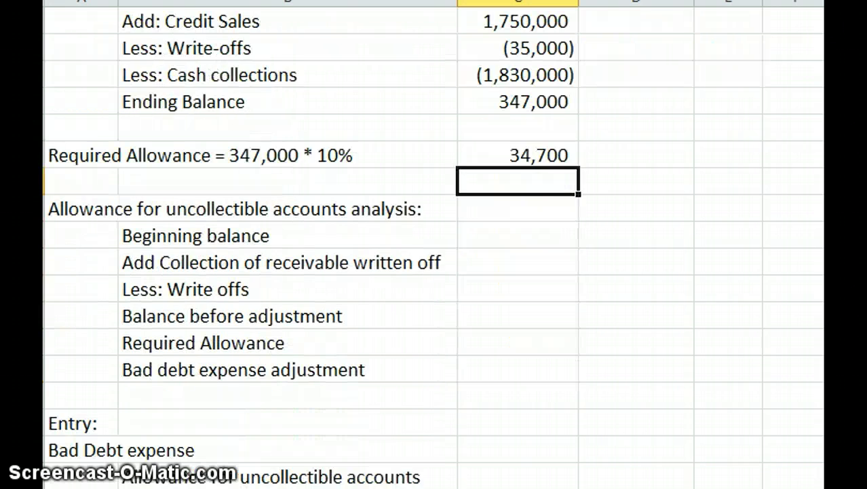
pyautogui.scroll(-2, 313, 248)
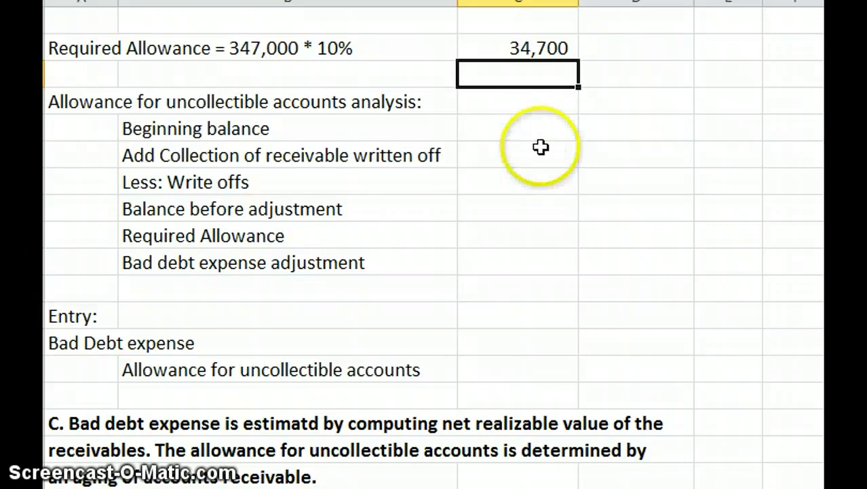
pyautogui.click(544, 124)
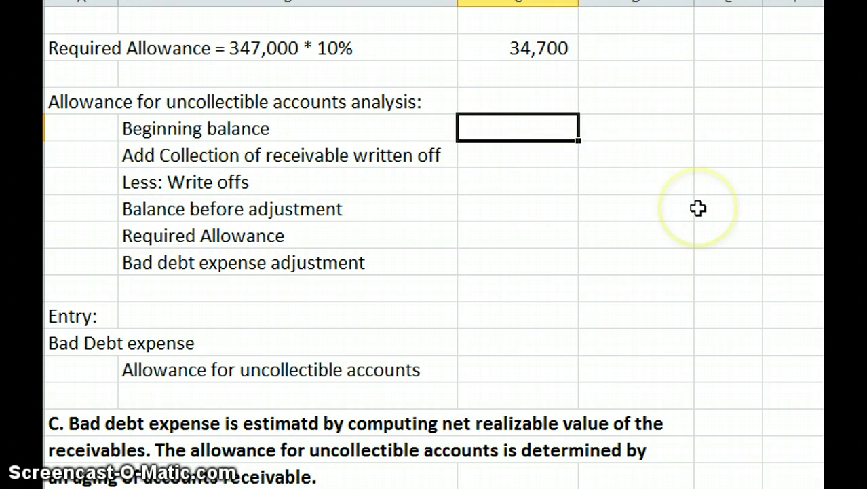
pyautogui.write('30,0000')
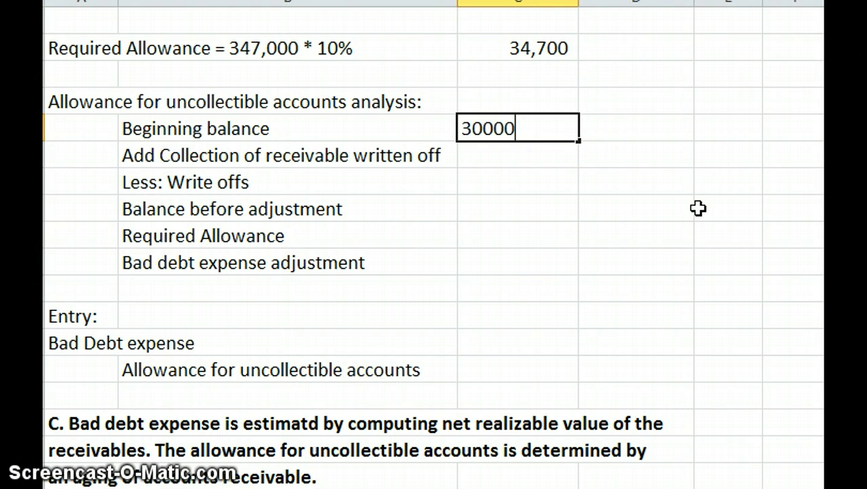
pyautogui.press('Return')
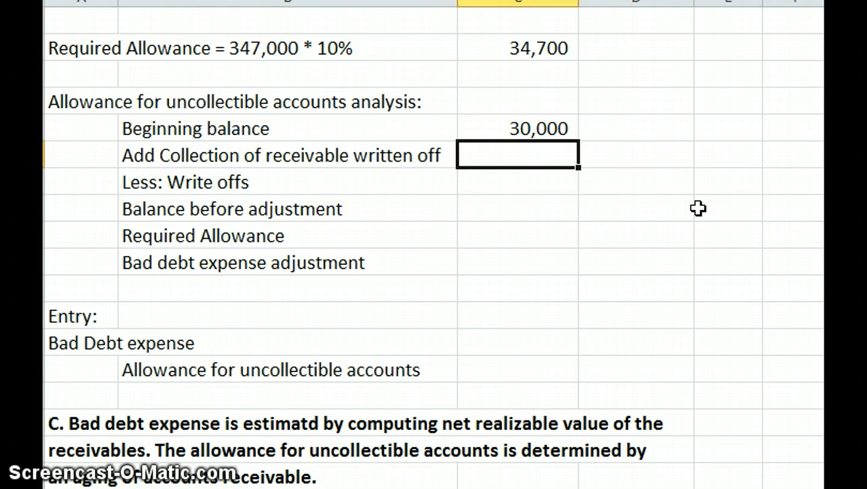
pyautogui.write('3000')
pyautogui.press('Return')
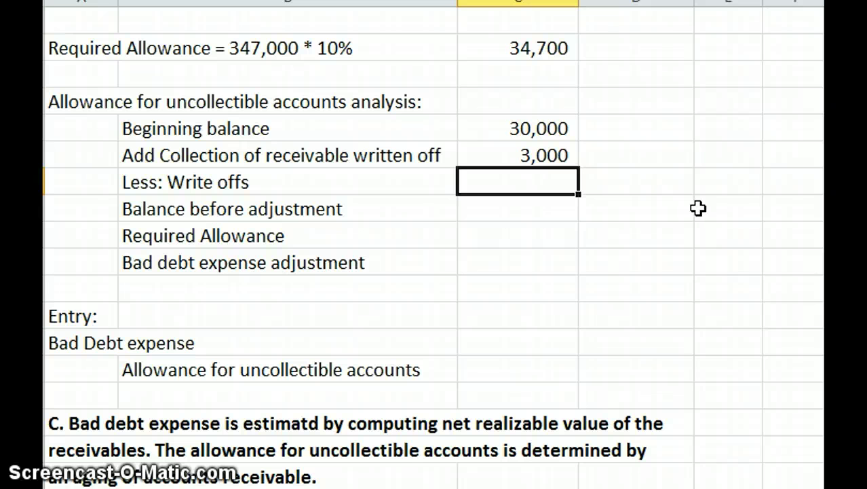
# Enter write-offs of -35000 in the allowance analysis and compute the Balance before adjustment as the sum of C52:C54.
pyautogui.write('-35000')
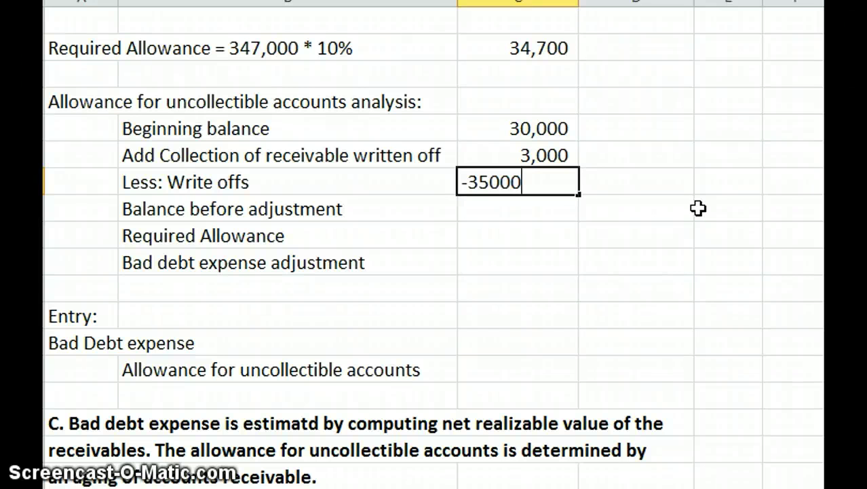
pyautogui.press('Return')
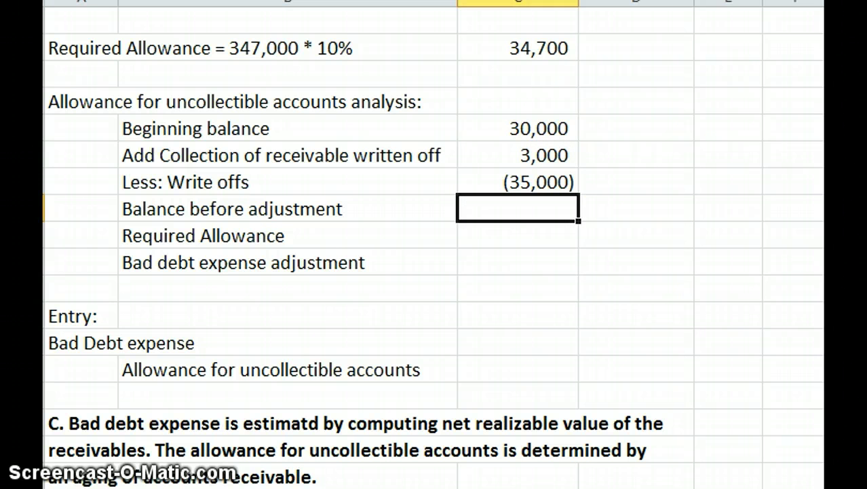
pyautogui.hotkey('alt', '=')
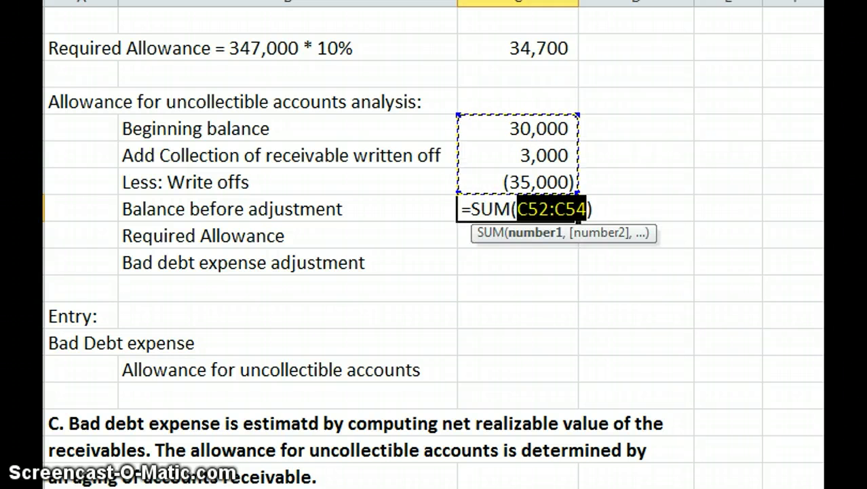
pyautogui.press('Return')
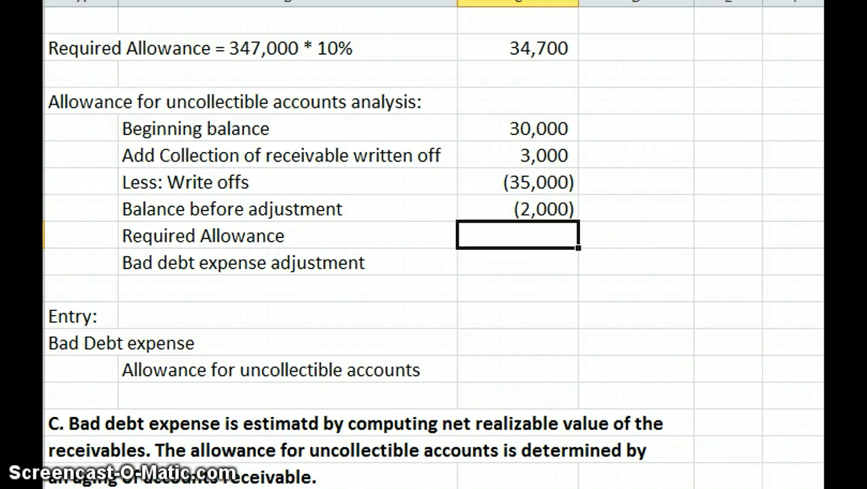
# Add bottom borders to the Write offs and Required Allowance amount cells in the allowance analysis and enter 34700 as the Required Allowance.
pyautogui.click(536, 178)
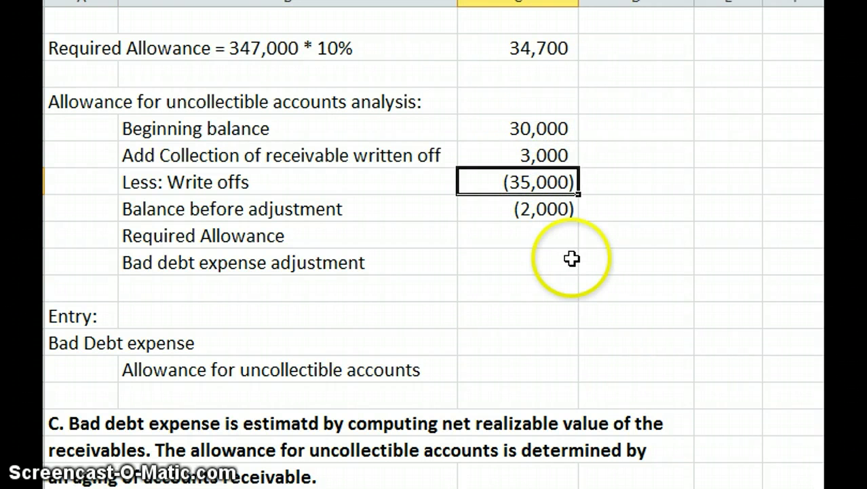
pyautogui.click(550, 238)
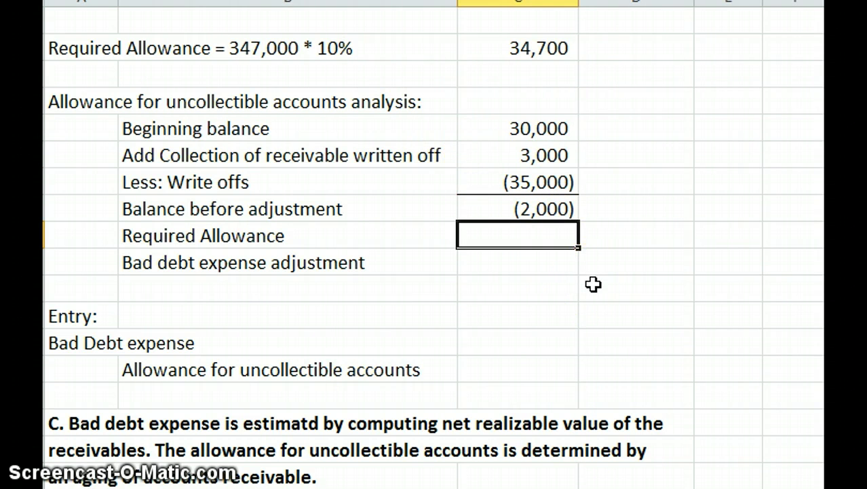
pyautogui.write('34700')
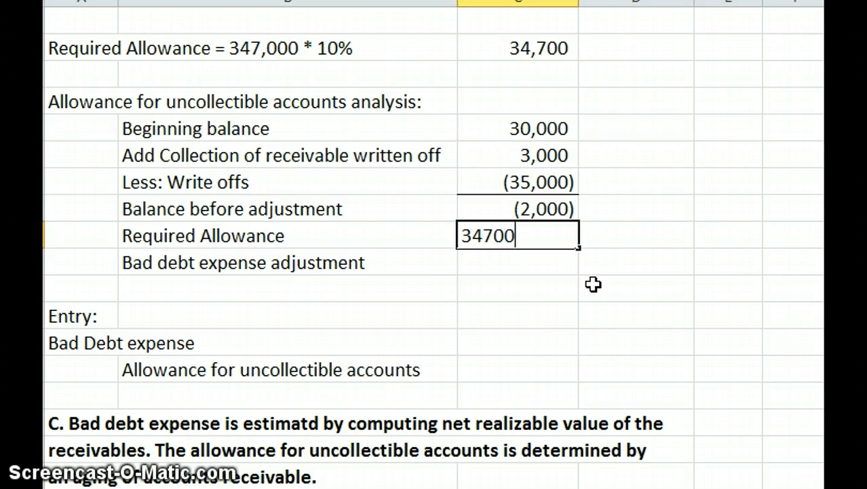
pyautogui.press('Return')
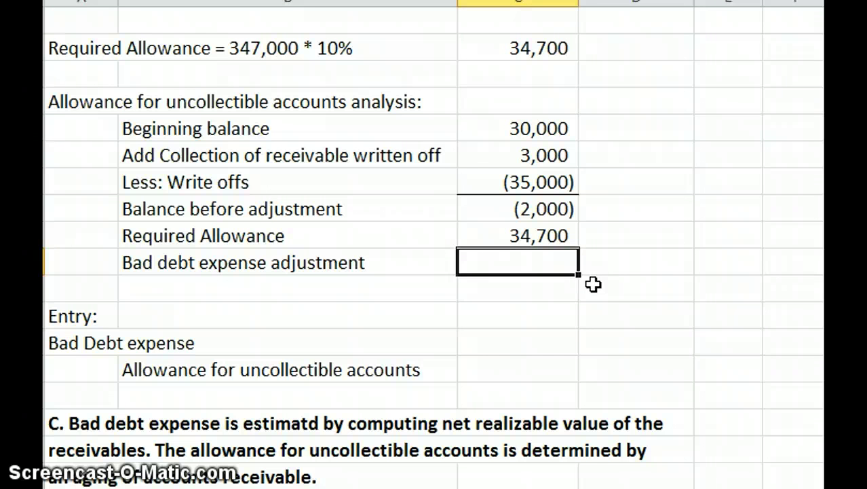
# Compute the Bad debt expense adjustment in the allowance analysis as Required Allowance minus Balance before adjustment, using C56-C55.
pyautogui.write('=')
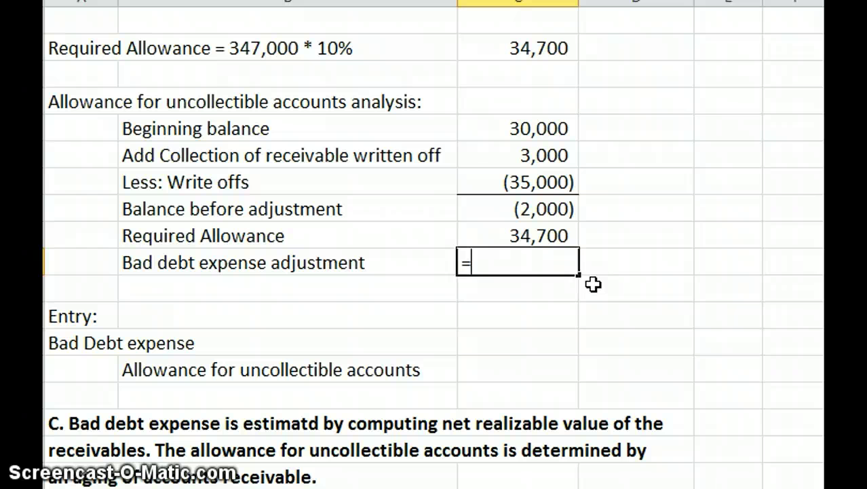
pyautogui.click(530, 238)
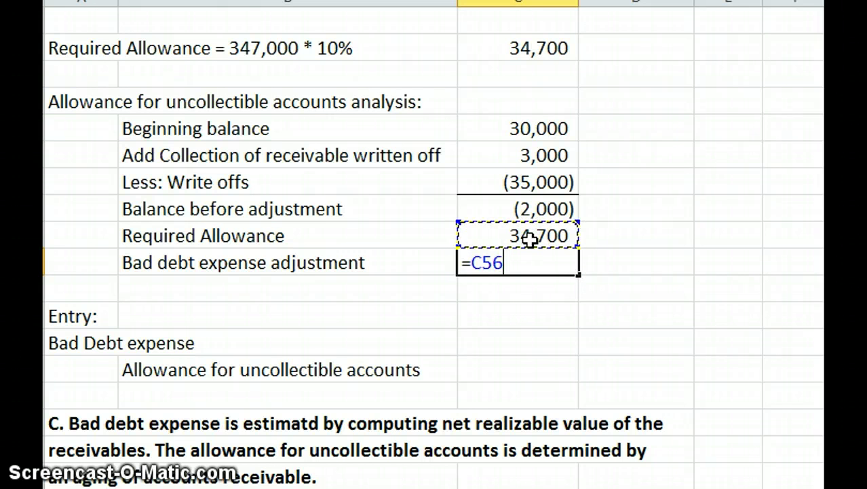
pyautogui.write('-')
pyautogui.click(539, 207)
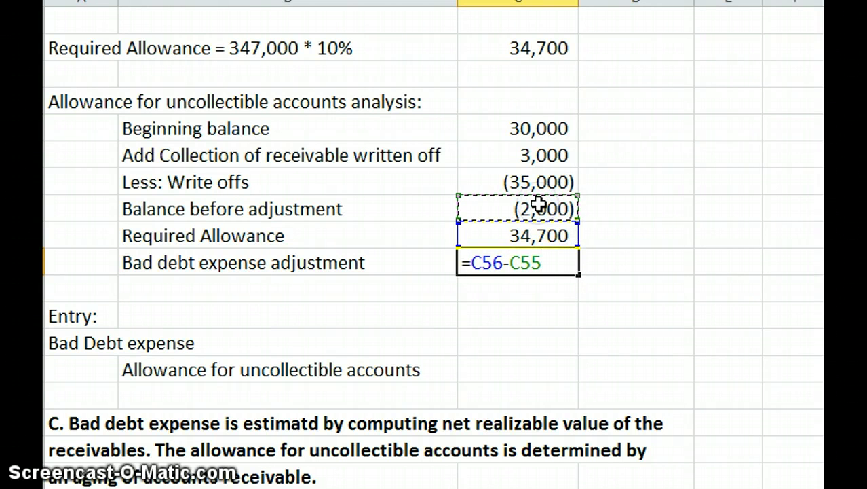
pyautogui.press('Return')
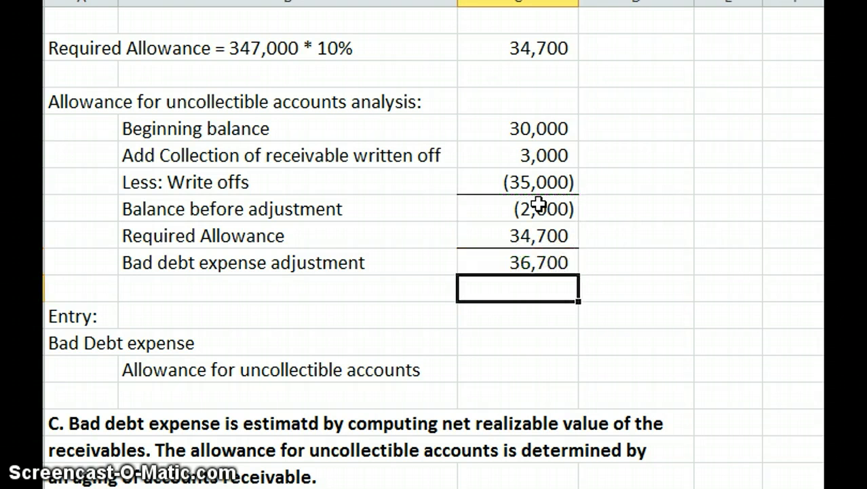
pyautogui.click(556, 263)
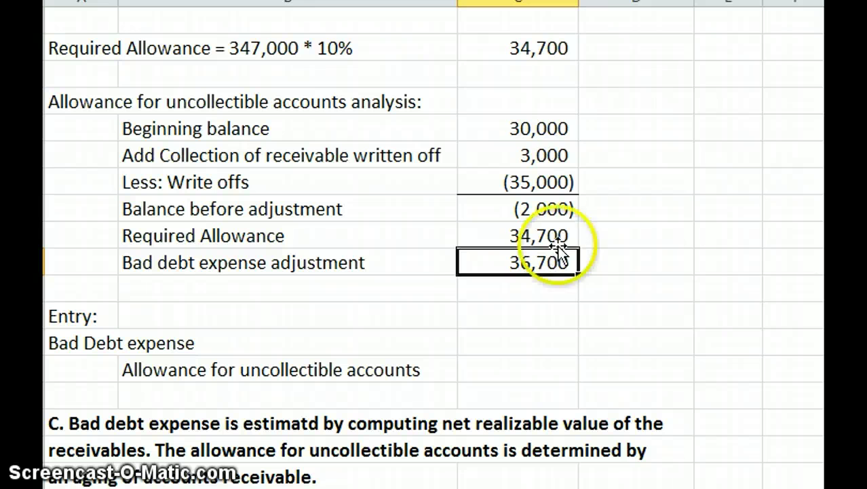
# Record the adjusting entry with a 34700 debit to Bad Debt expense and a 34700 credit to Allowance for uncollectible accounts.
pyautogui.click(500, 350)
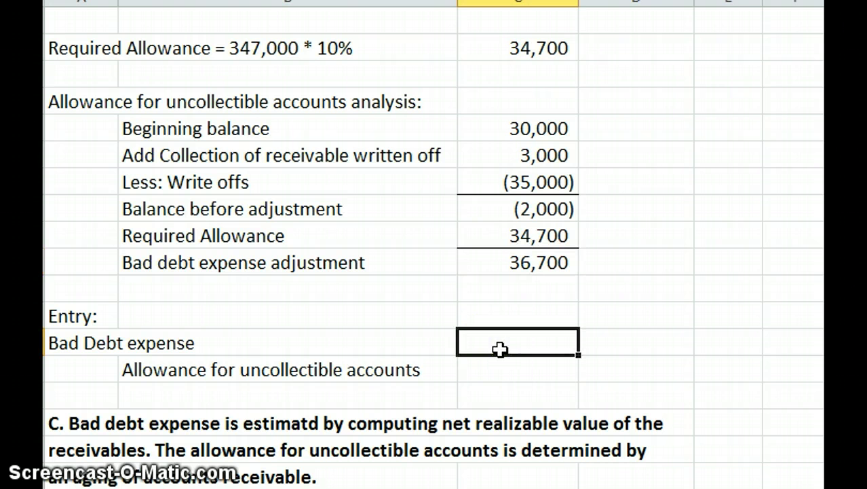
pyautogui.write('34700')
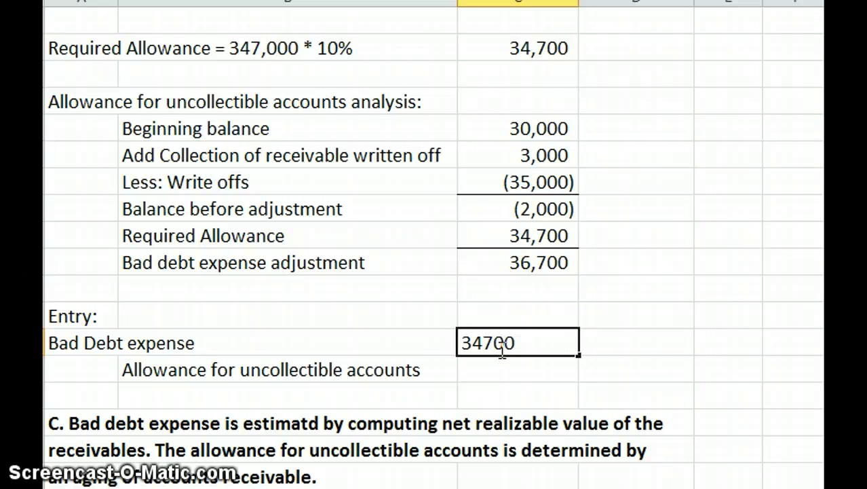
pyautogui.press('Return')
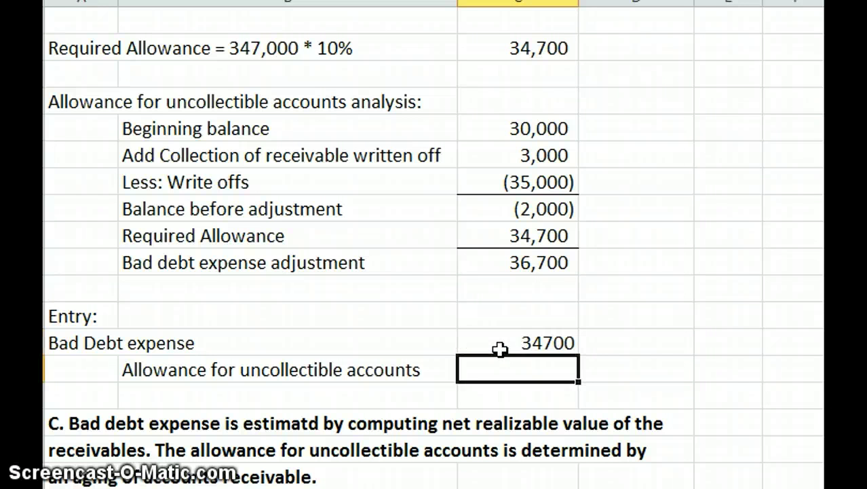
pyautogui.press('Right')
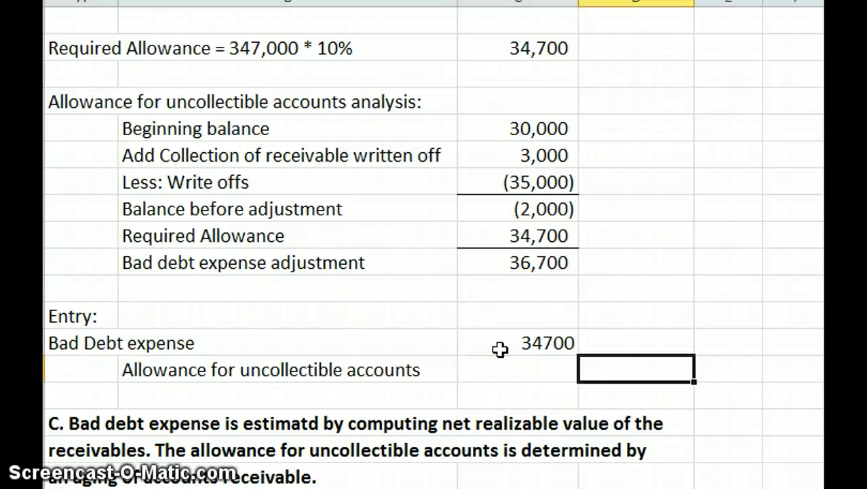
pyautogui.write('34700')
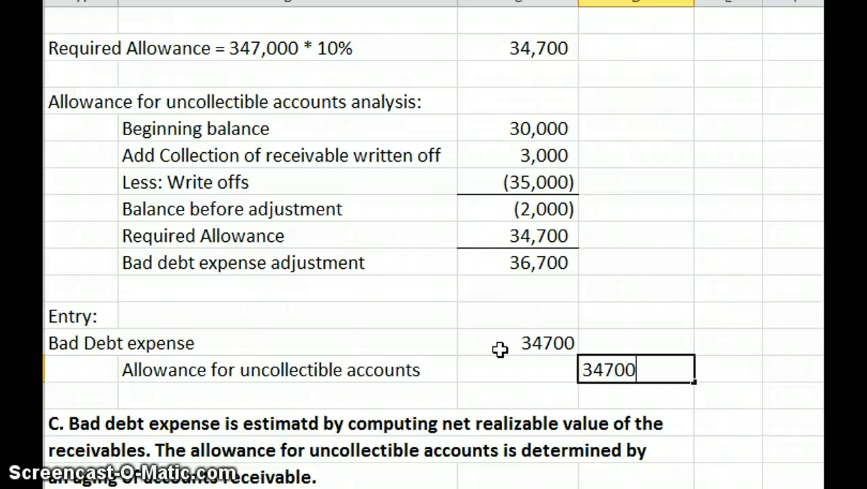
pyautogui.press('Return')
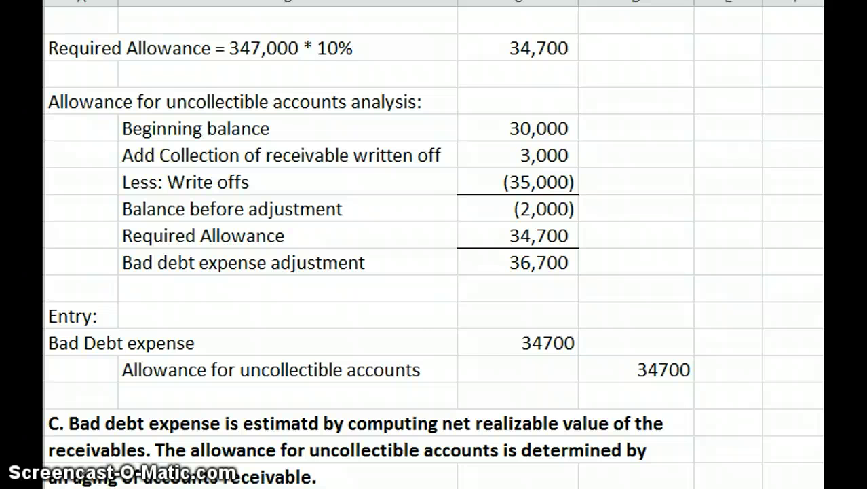
# Go to the accounts receivable aging table in part C, below the completed adjusting entry.
pyautogui.click(636, 396)
pyautogui.scroll(-4, 369, 249)
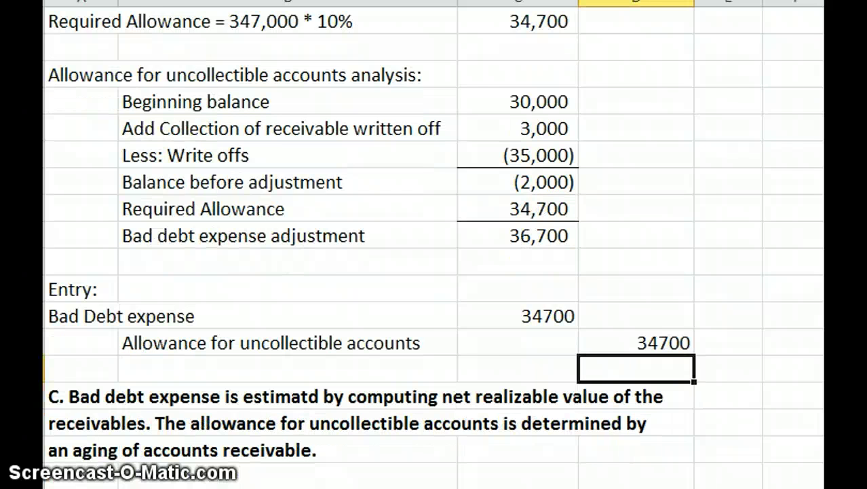
pyautogui.scroll(-3, 369, 249)
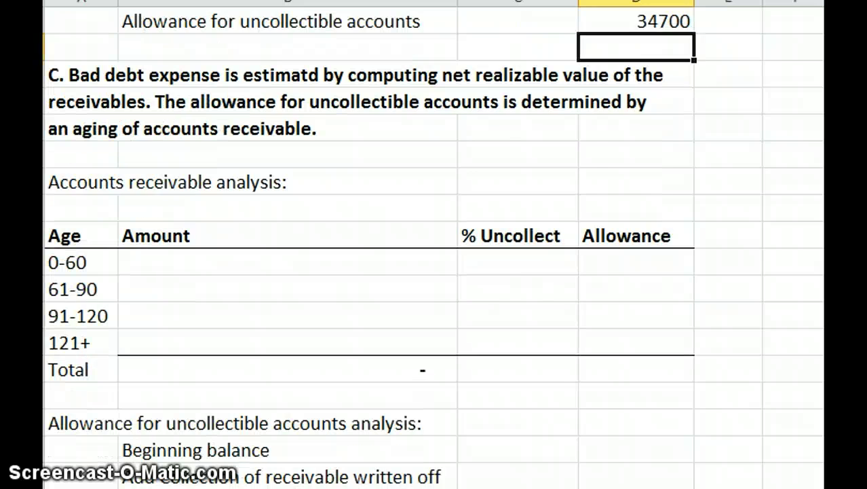
pyautogui.scroll(-1, 369, 248)
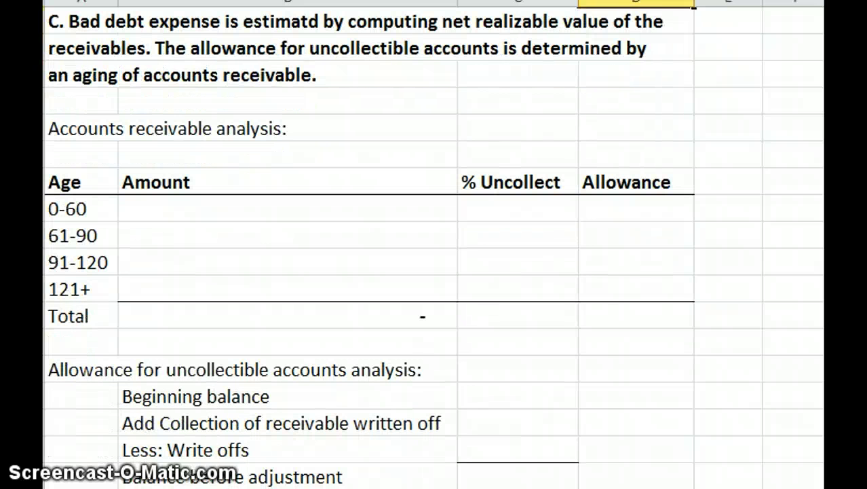